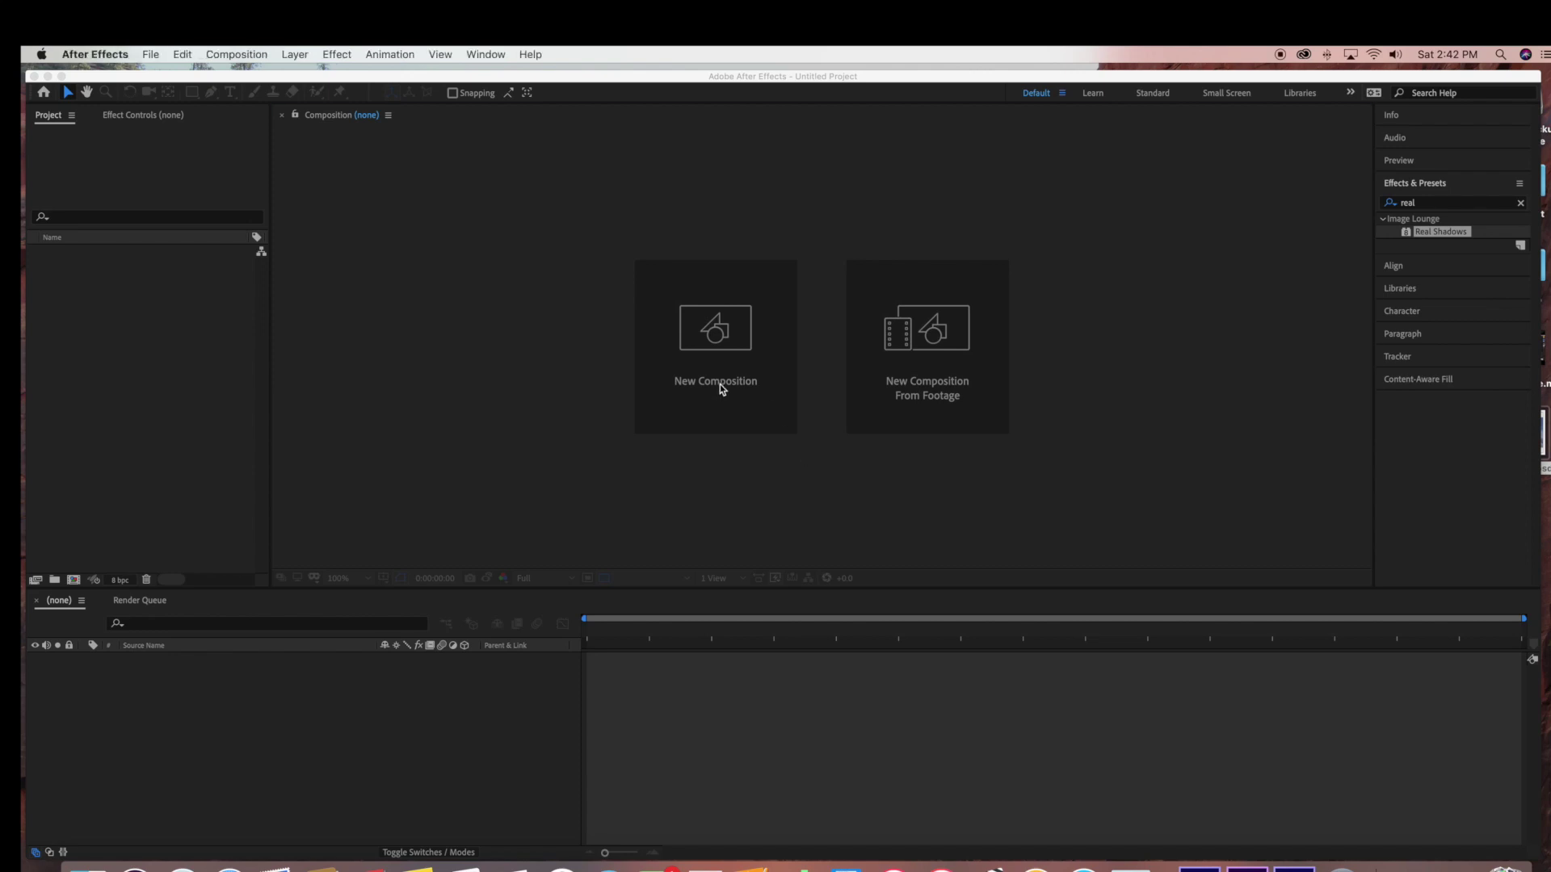
{"action": "left_click", "coordinate": [720, 385]}
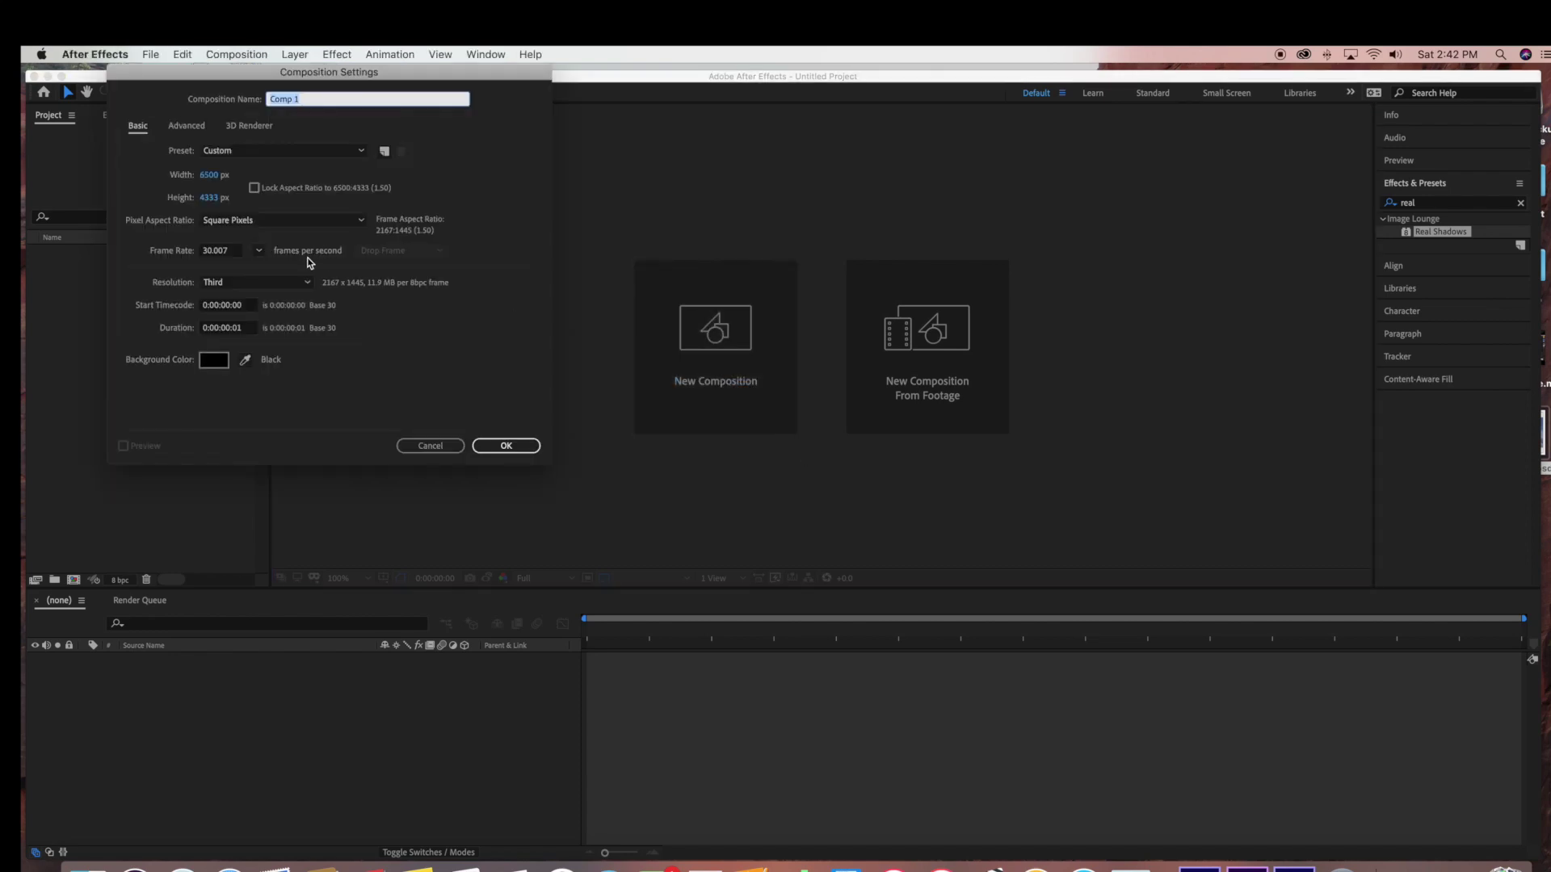
- Create a new composition, Comp 1, with width and height both 1200 px
{"action": "left_click", "coordinate": [208, 176]}
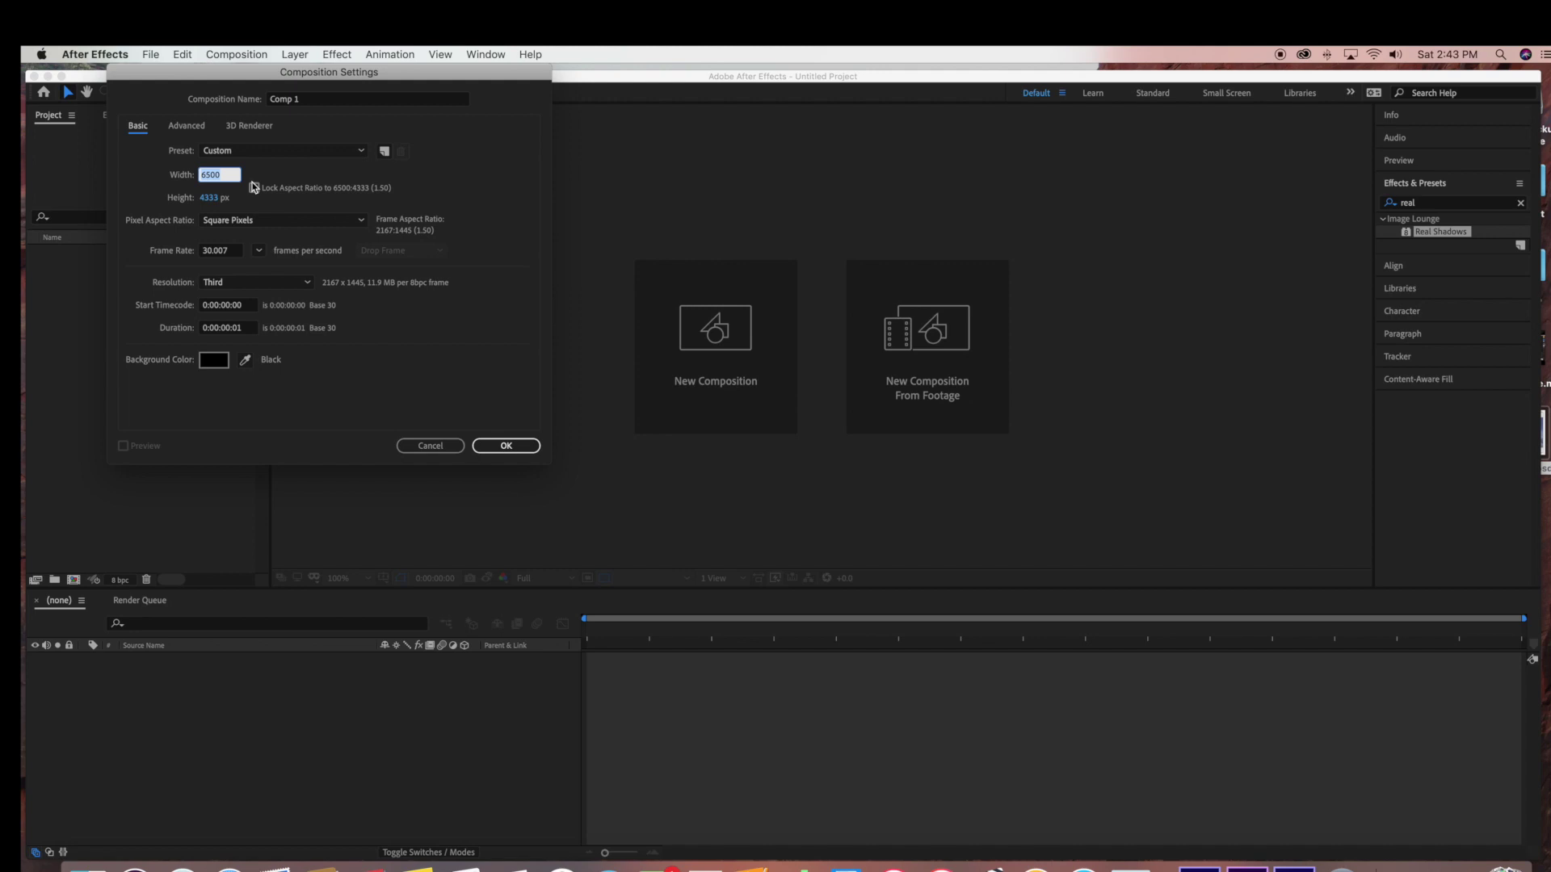
{"action": "type", "text": "1200"}
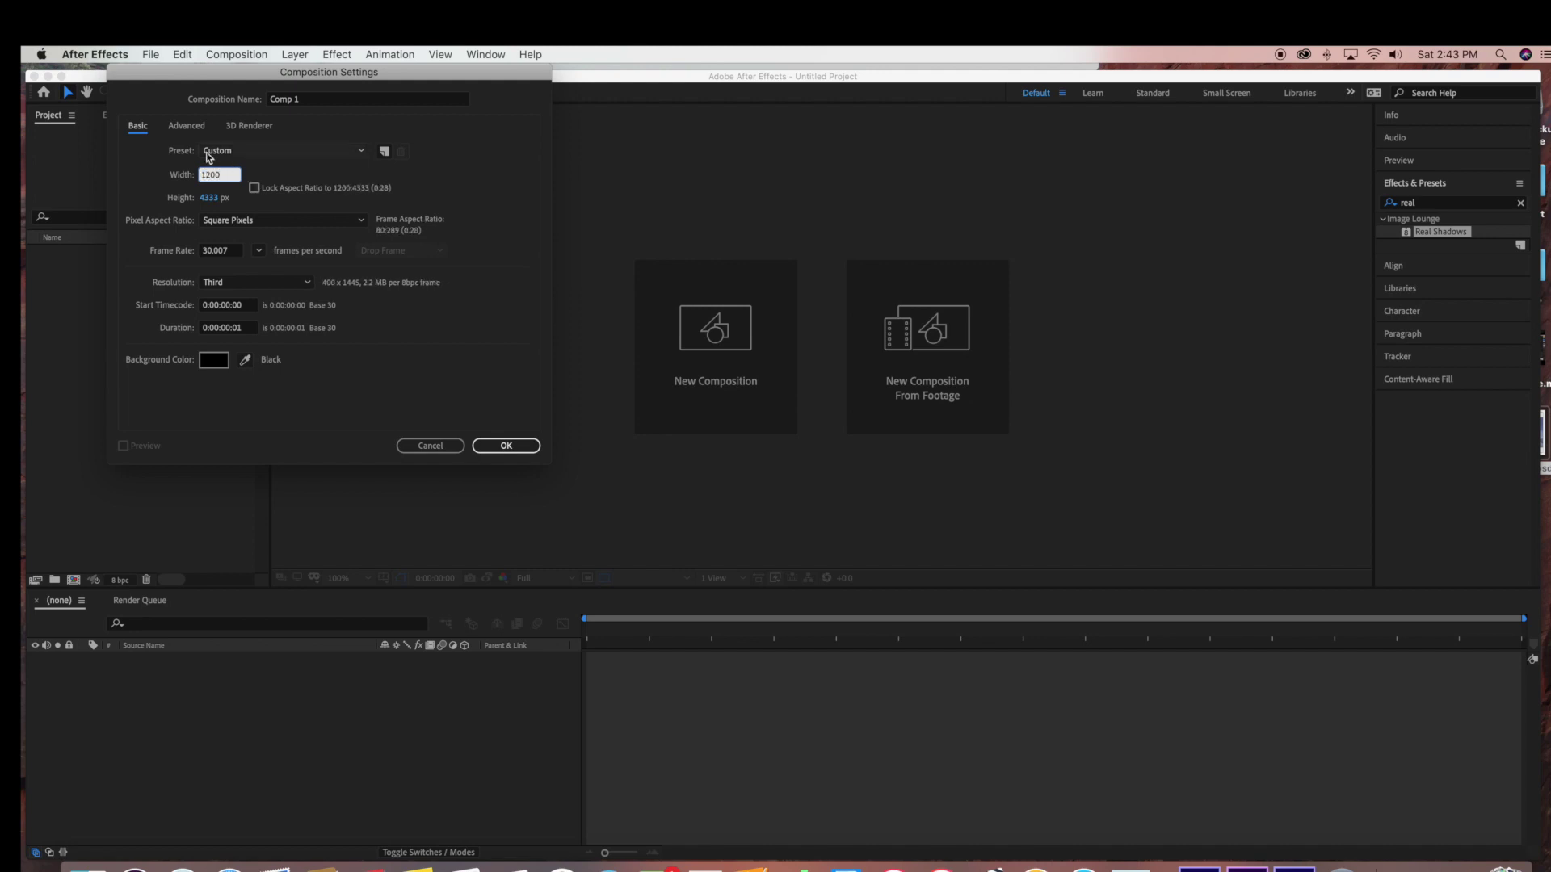
{"action": "left_click", "coordinate": [211, 199]}
{"action": "type", "text": "1200"}
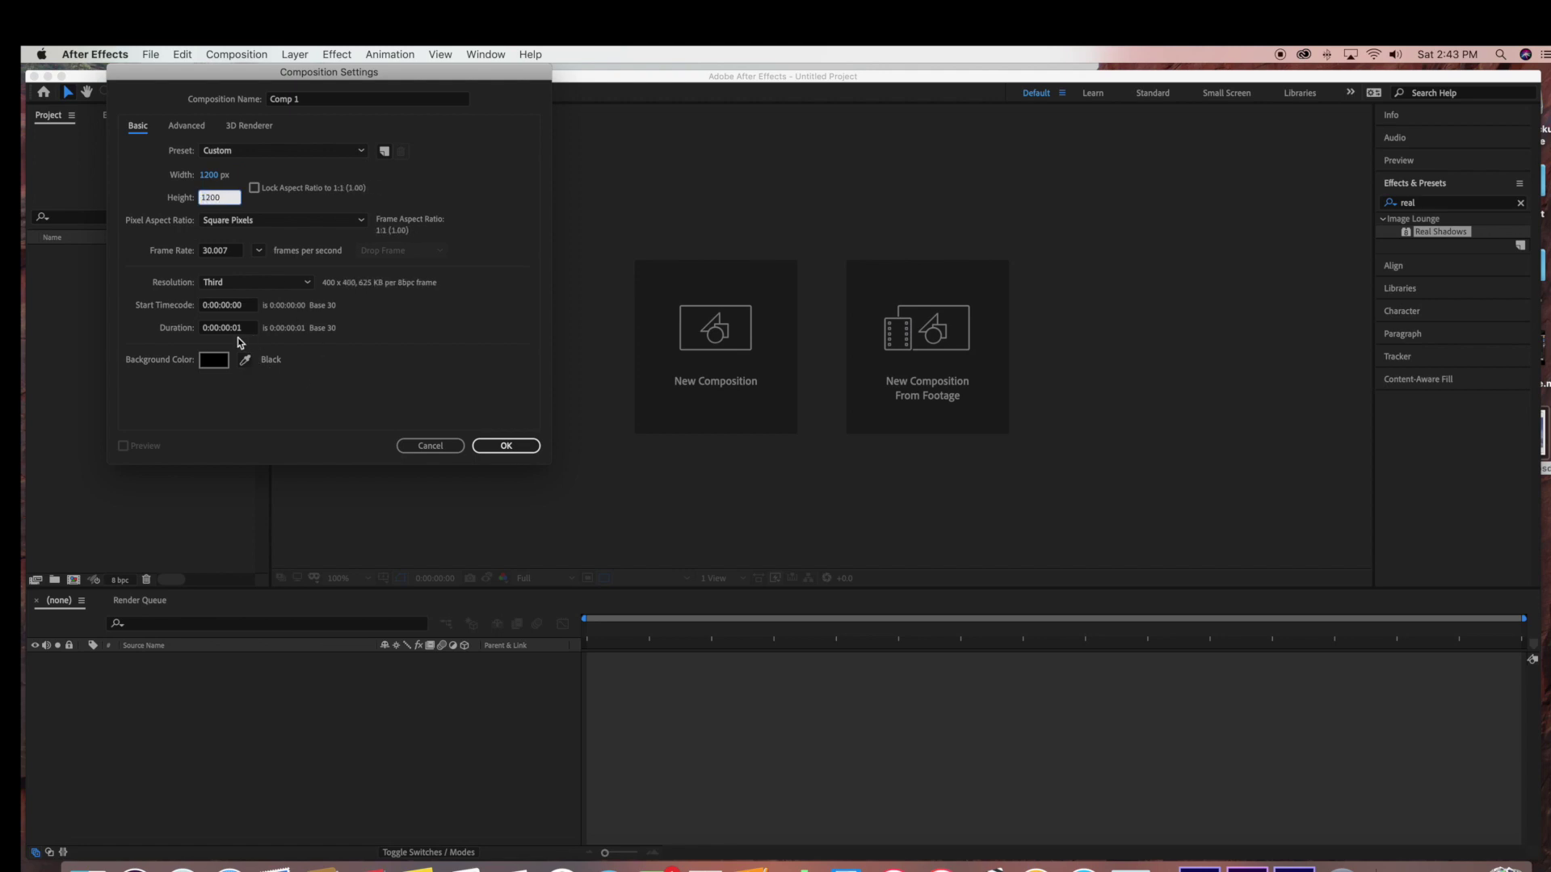
{"action": "left_click", "coordinate": [499, 451]}
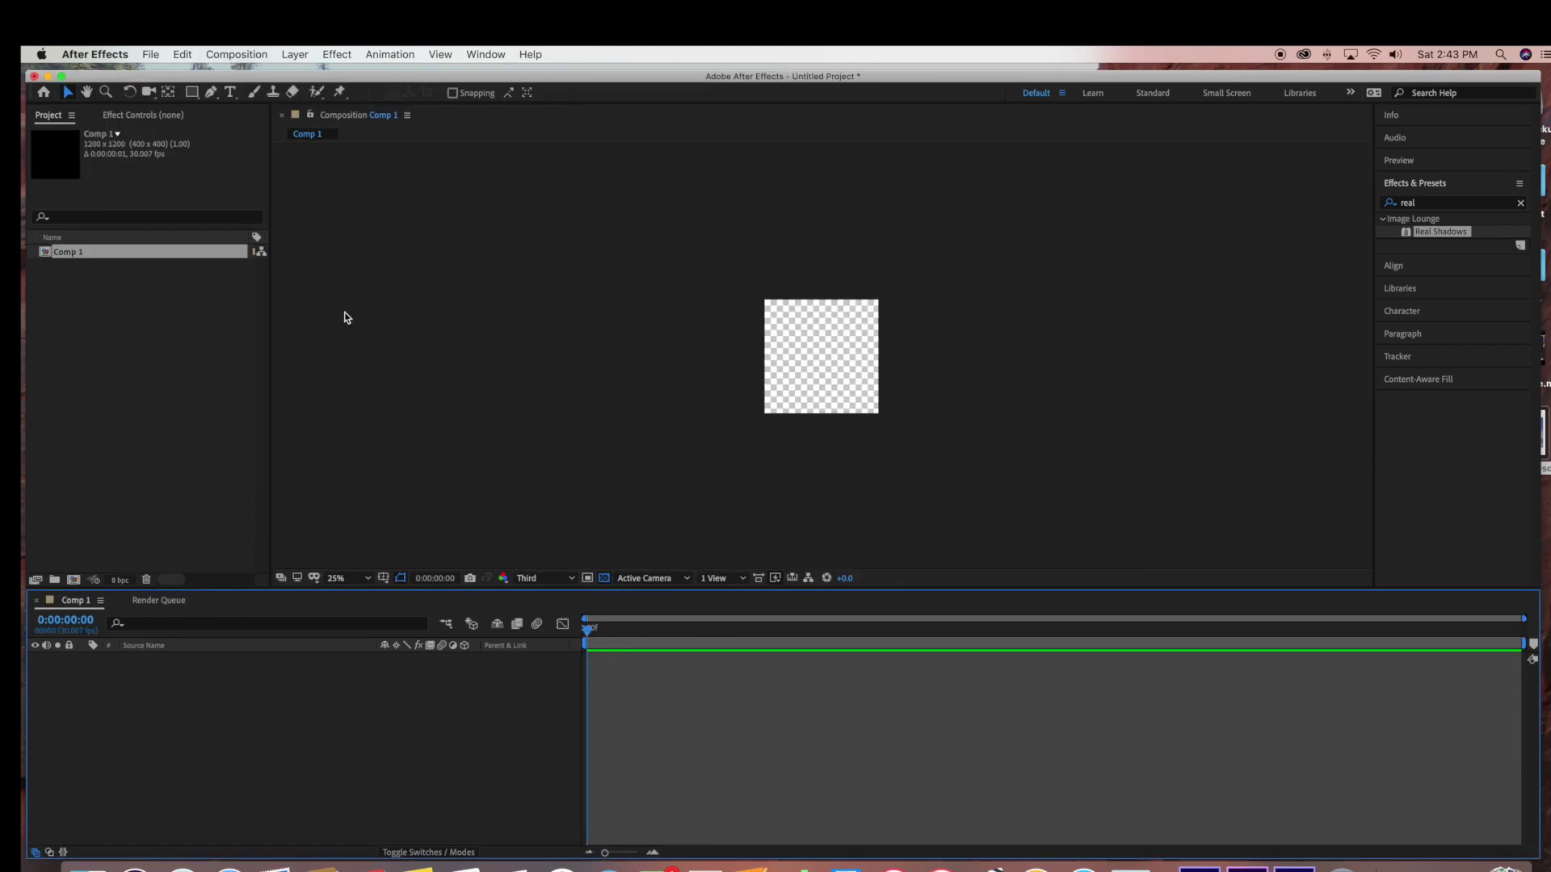
{"action": "key", "text": "period"}
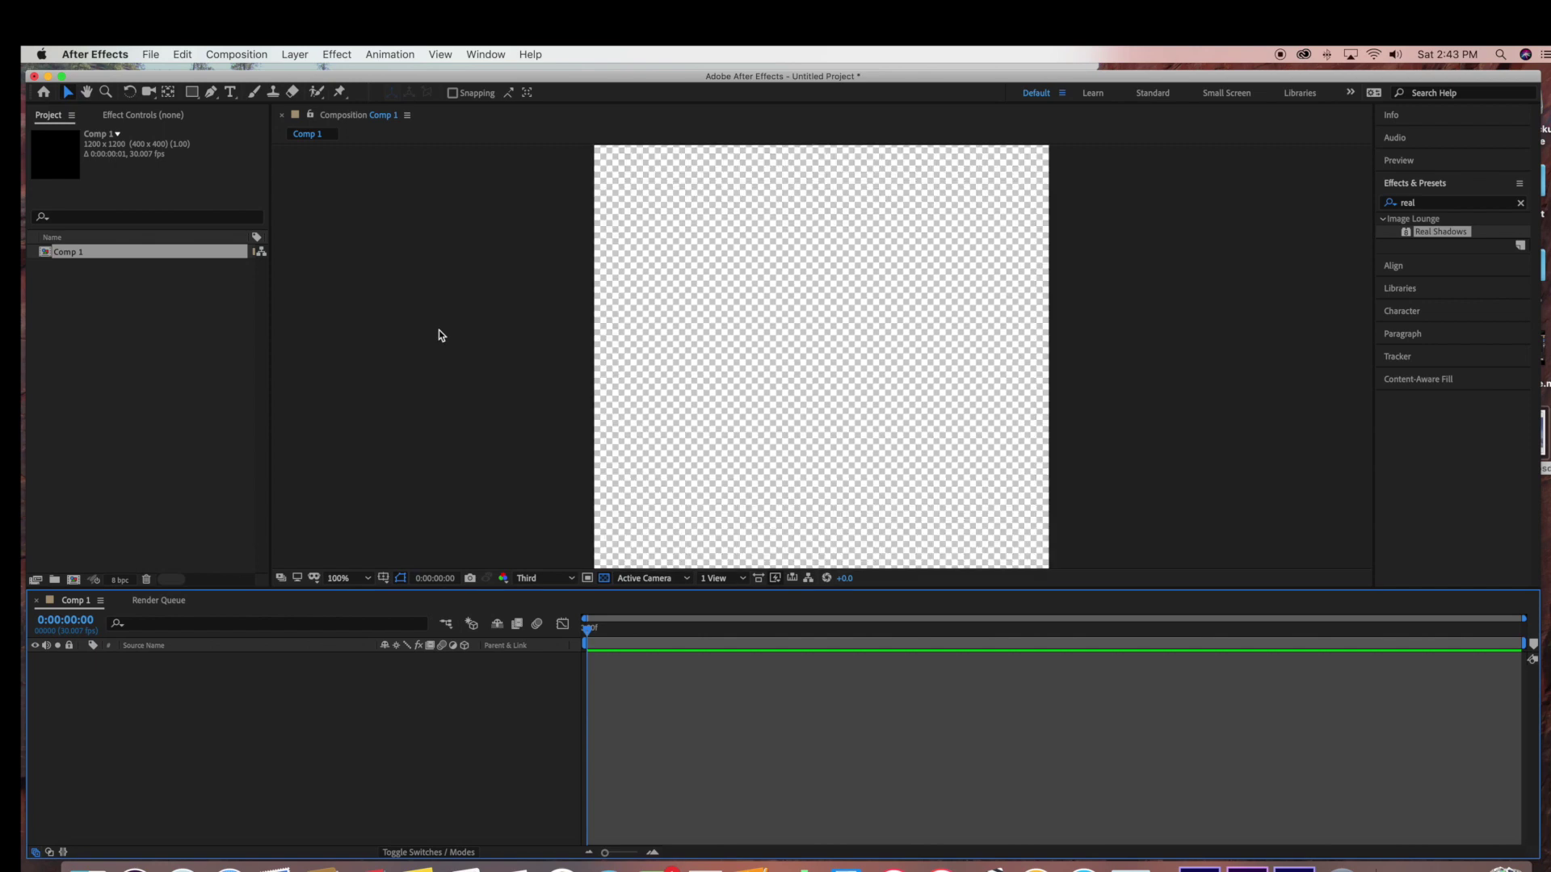
{"action": "key", "text": "comma"}
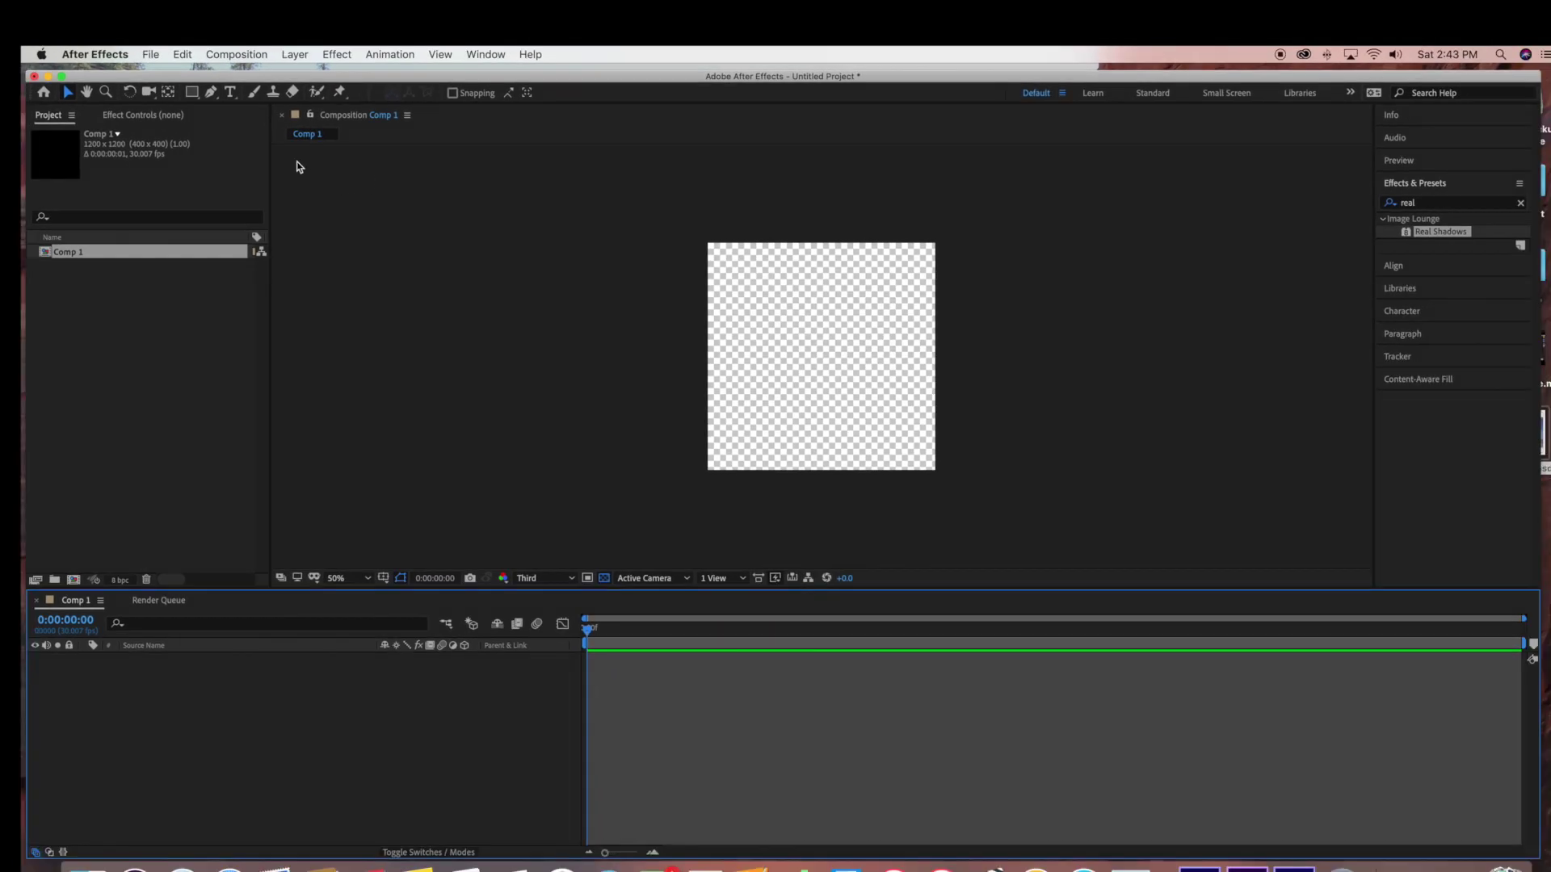
- Add a full-size solid layer named bg with near-black colour 040404
{"action": "left_click", "coordinate": [289, 55]}
{"action": "mouse_move", "coordinate": [303, 75]}
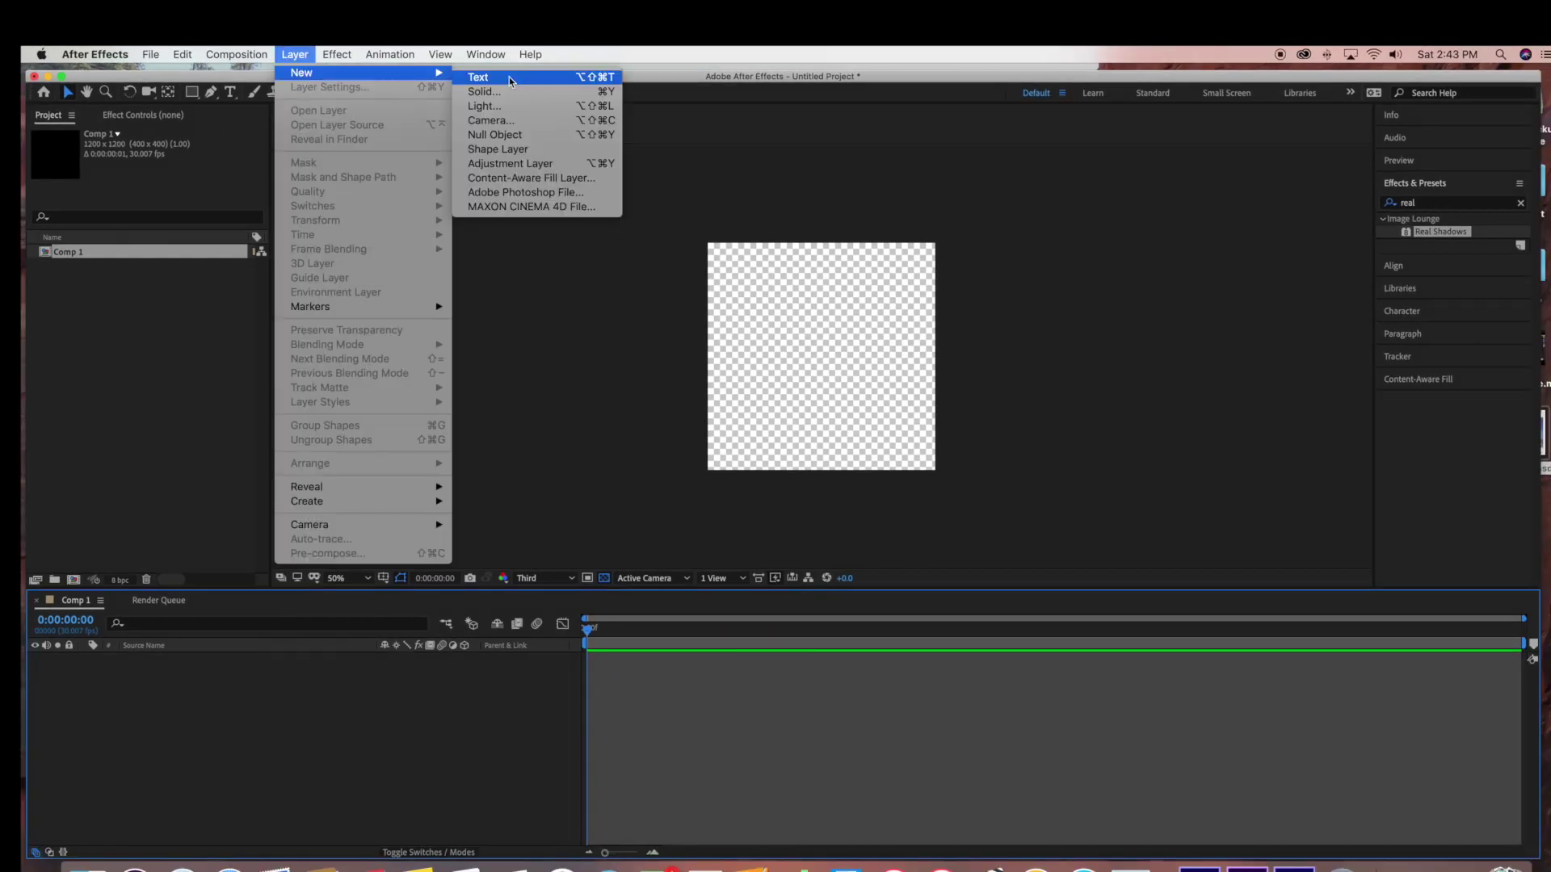
{"action": "left_click", "coordinate": [514, 87]}
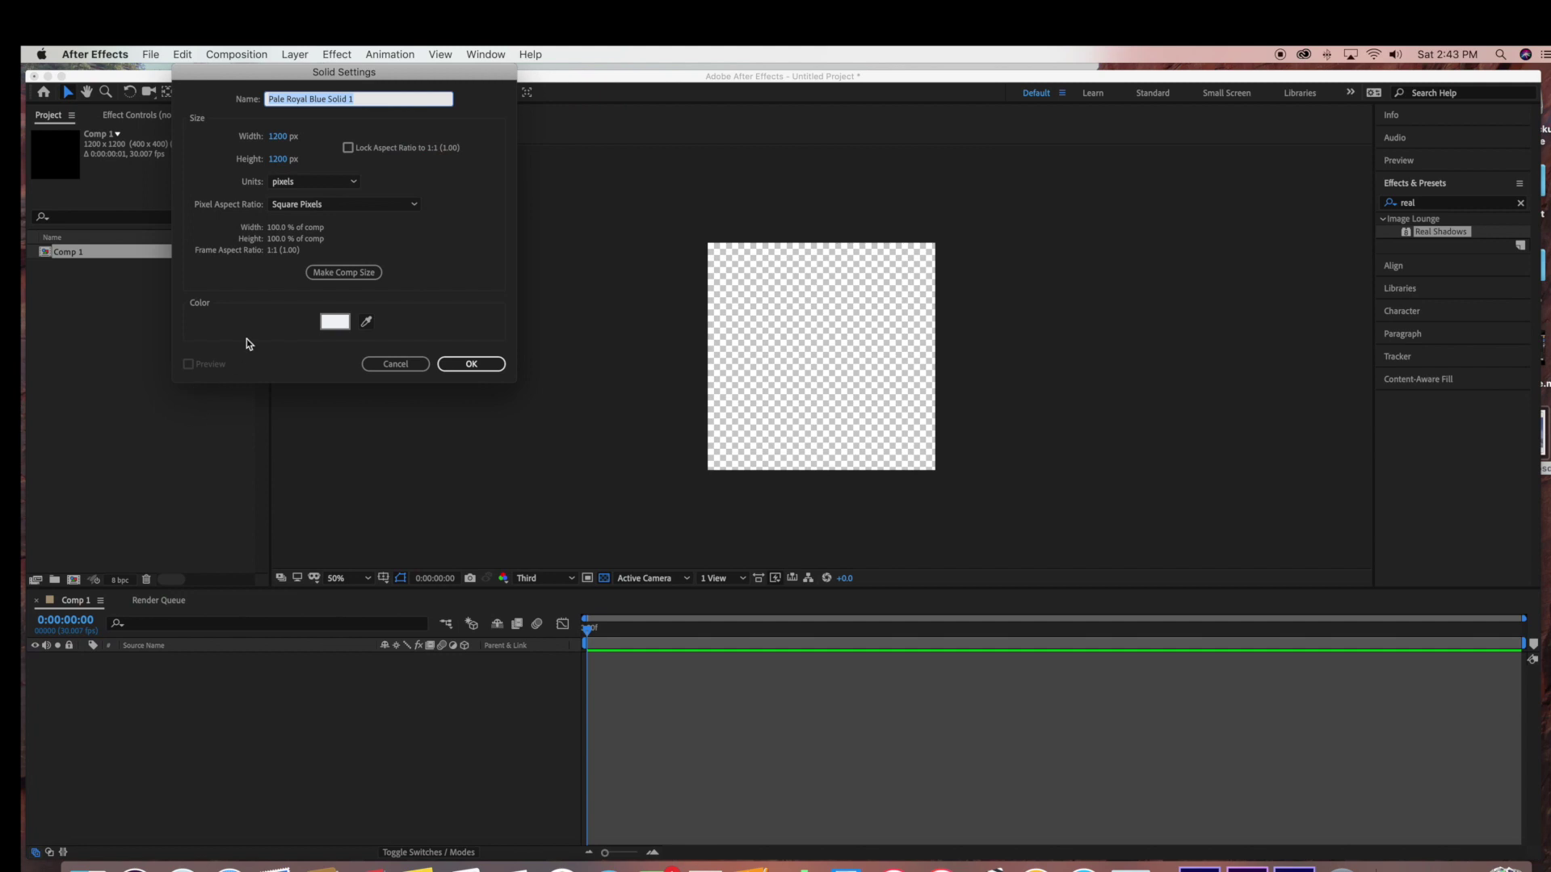
{"action": "type", "text": "bg"}
{"action": "left_click", "coordinate": [333, 321]}
{"action": "left_click", "coordinate": [98, 306]}
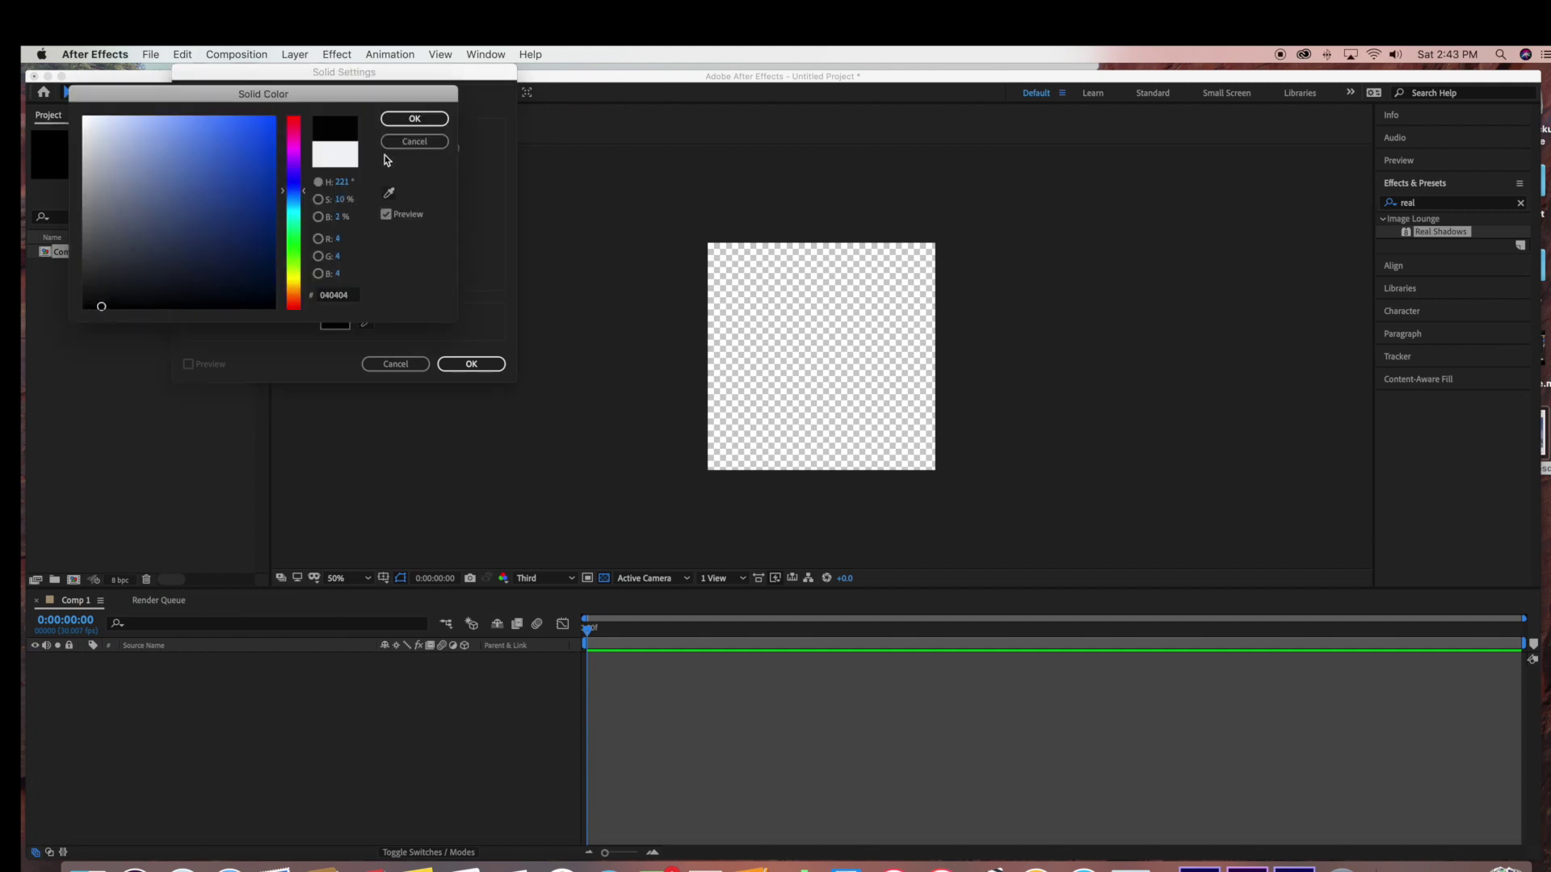
{"action": "left_click", "coordinate": [414, 119]}
{"action": "left_click", "coordinate": [475, 364]}
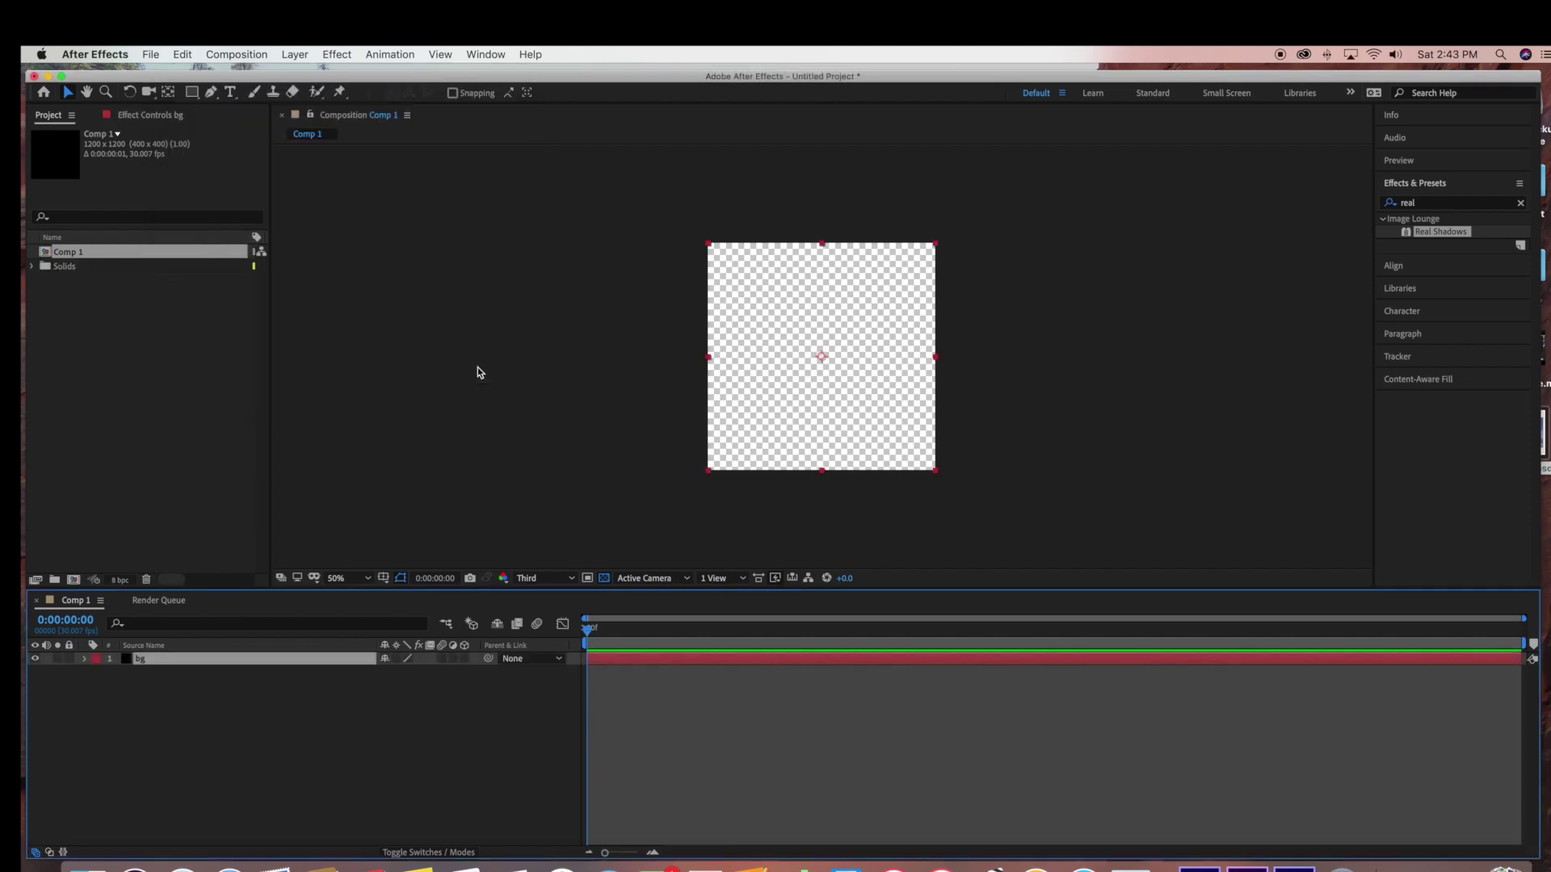
{"action": "left_click", "coordinate": [296, 55]}
- Add a second full-size solid named sphere above the bg layer
{"action": "mouse_move", "coordinate": [396, 73]}
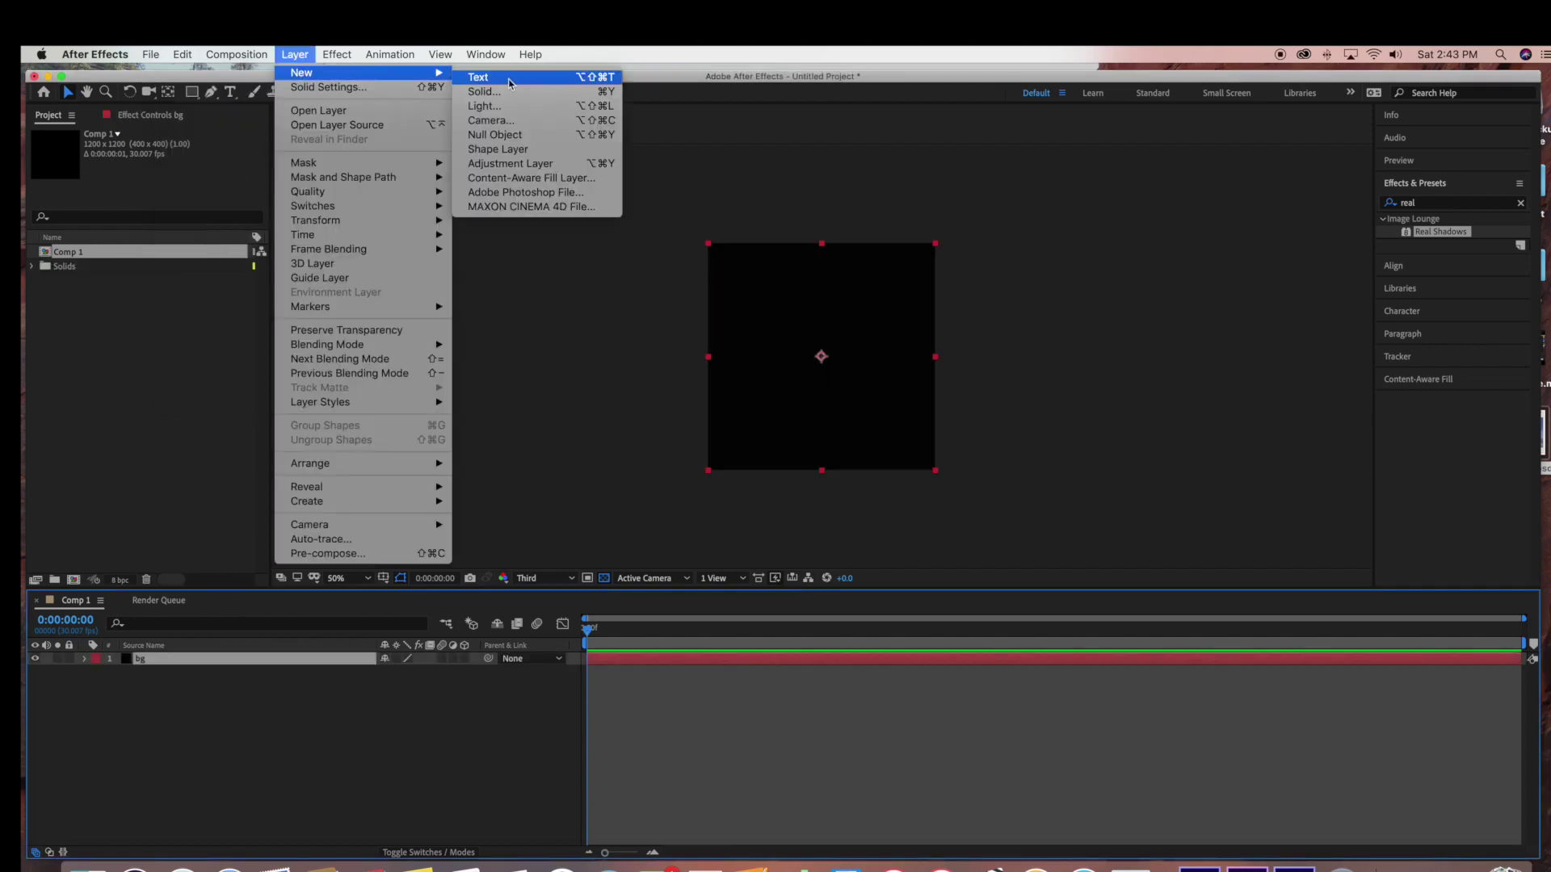
{"action": "left_click", "coordinate": [514, 101]}
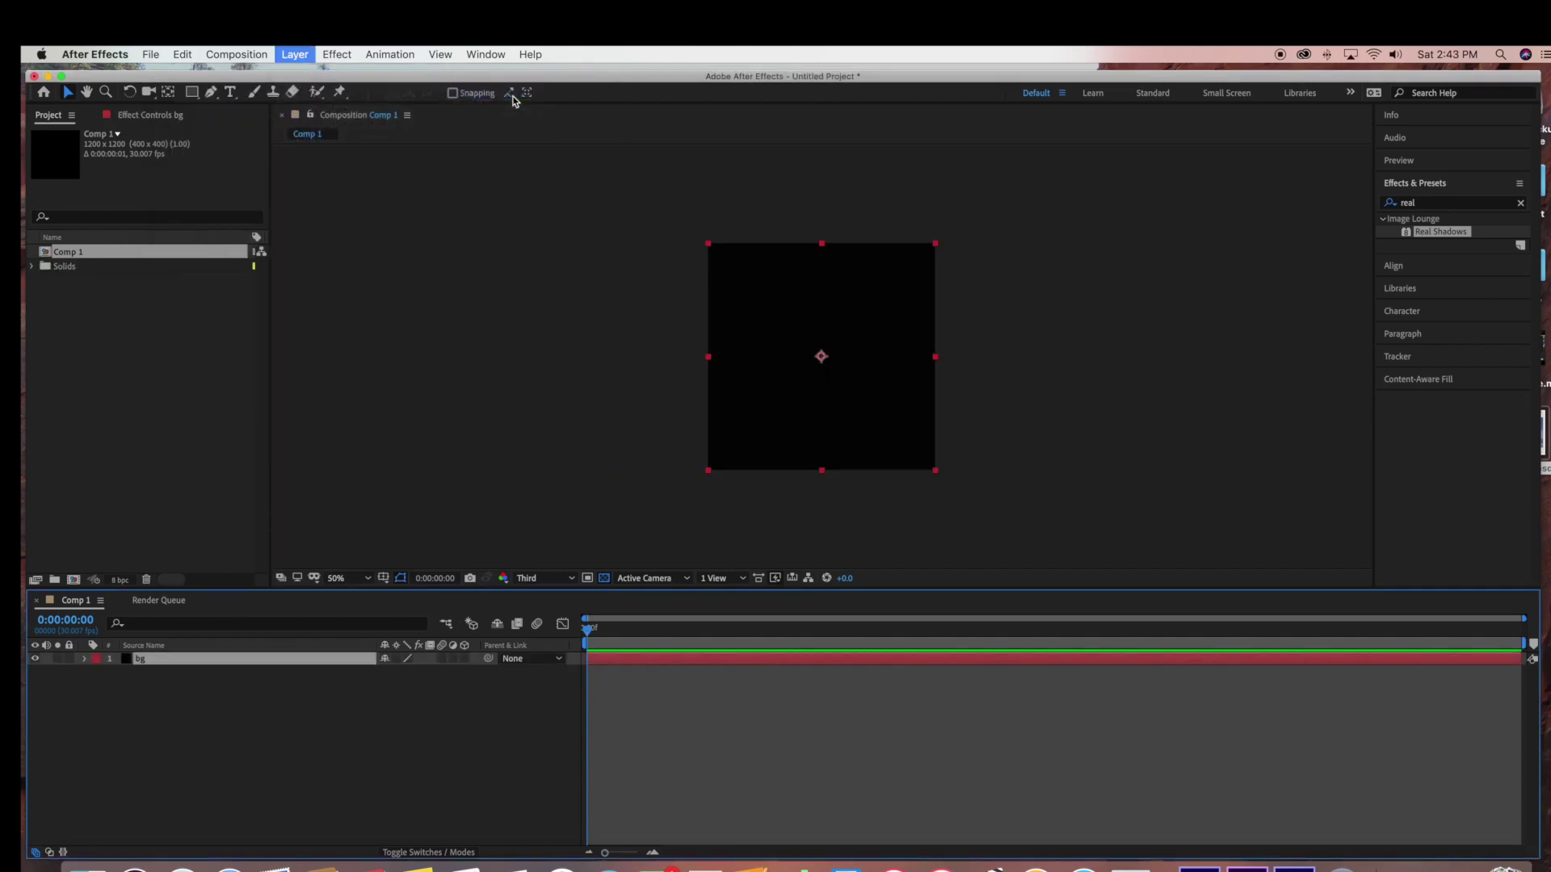
{"action": "type", "text": "sphere"}
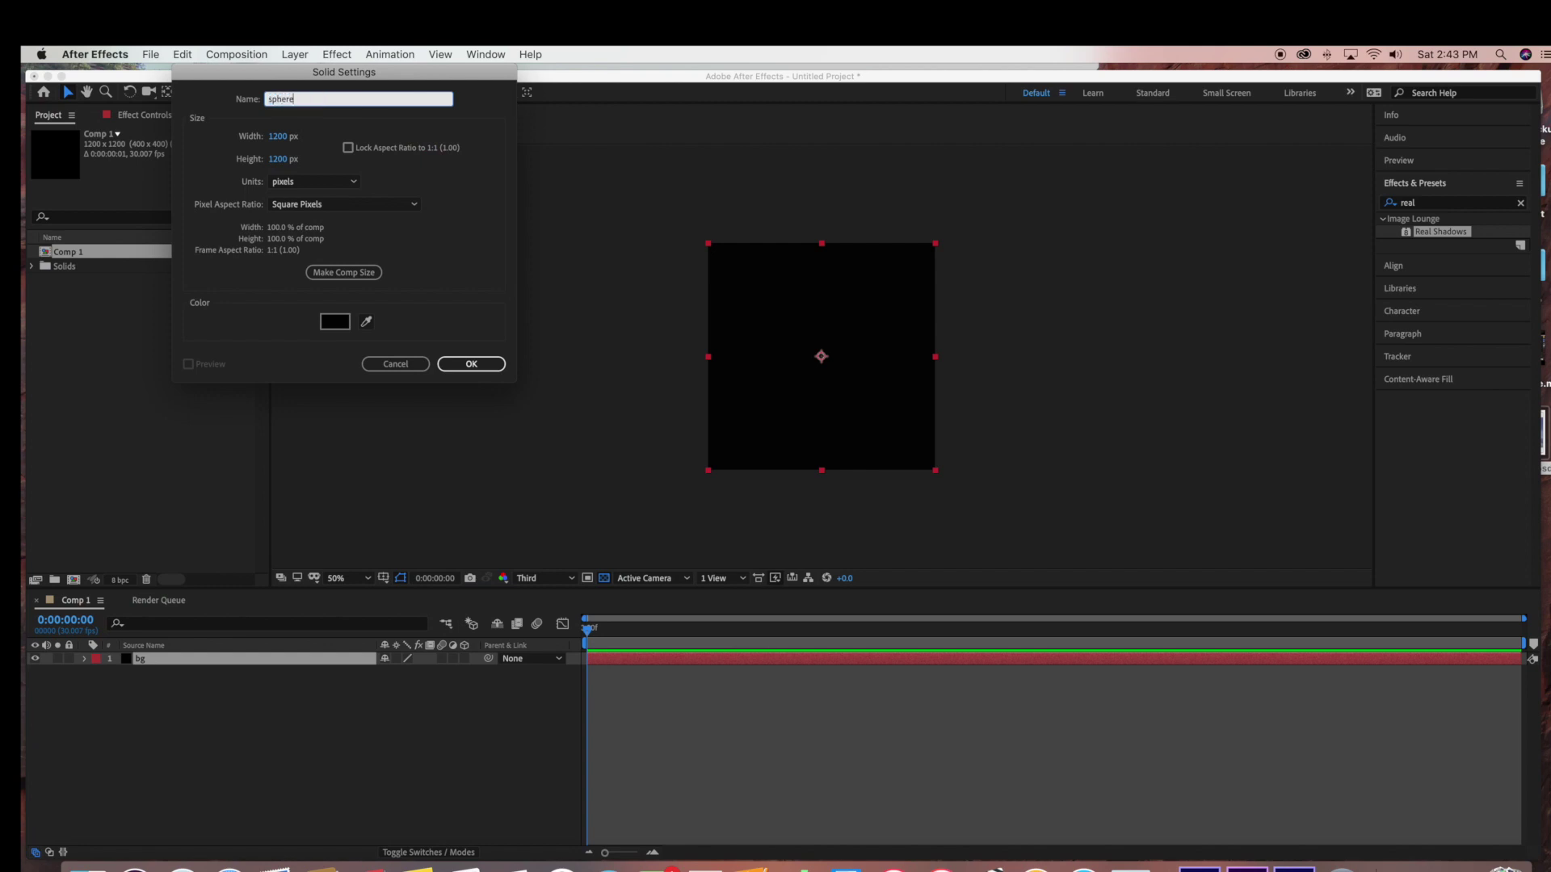
{"action": "left_click", "coordinate": [472, 365]}
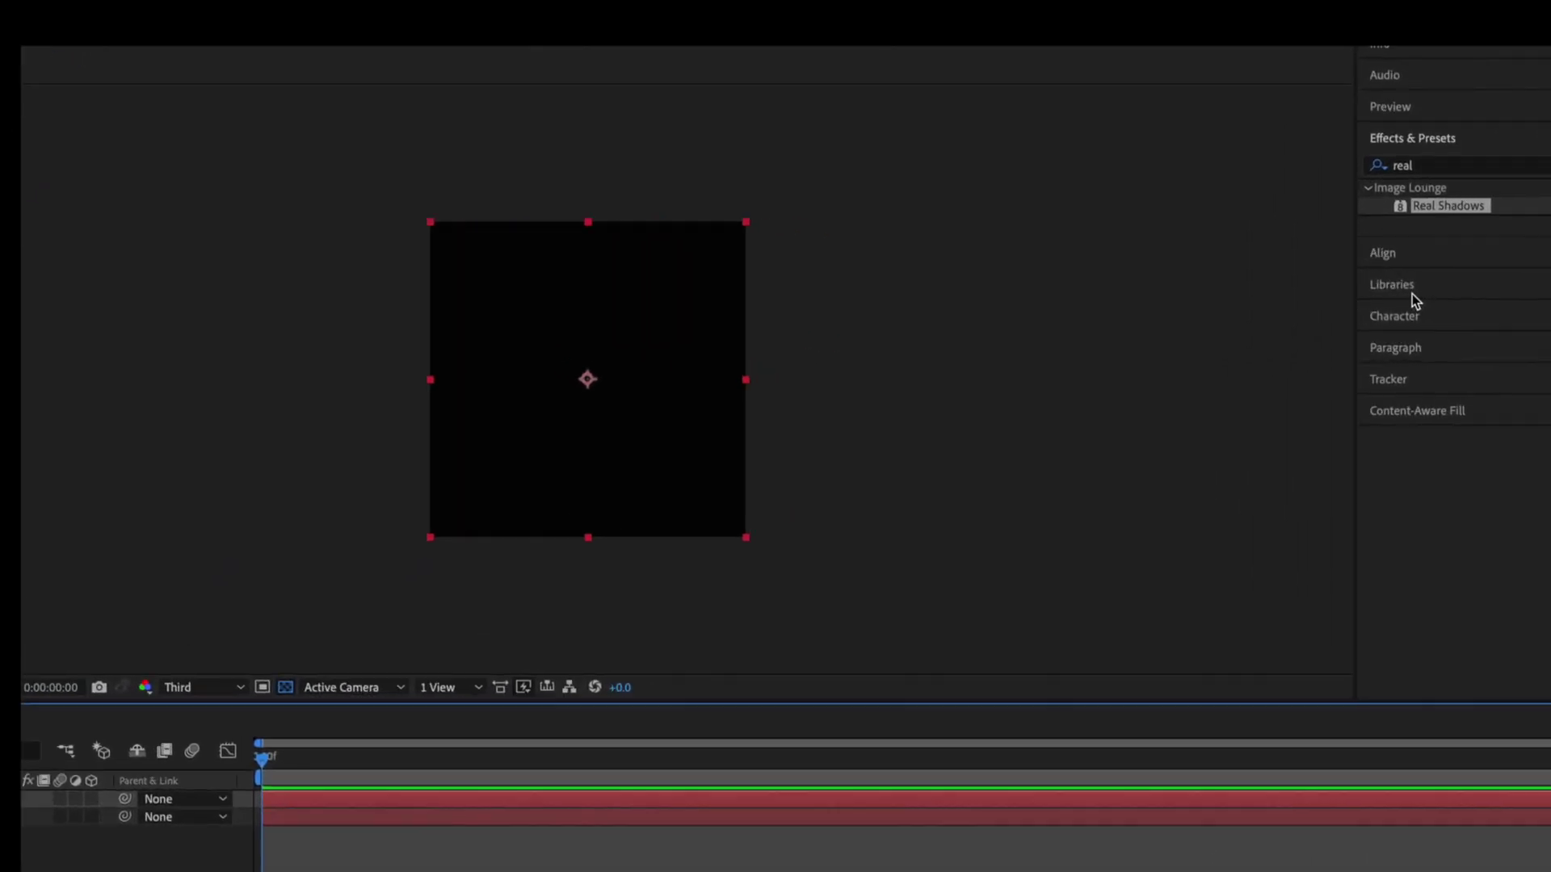
- Apply the Fractal Noise effect to the sphere layer
{"action": "left_click", "coordinate": [1547, 172]}
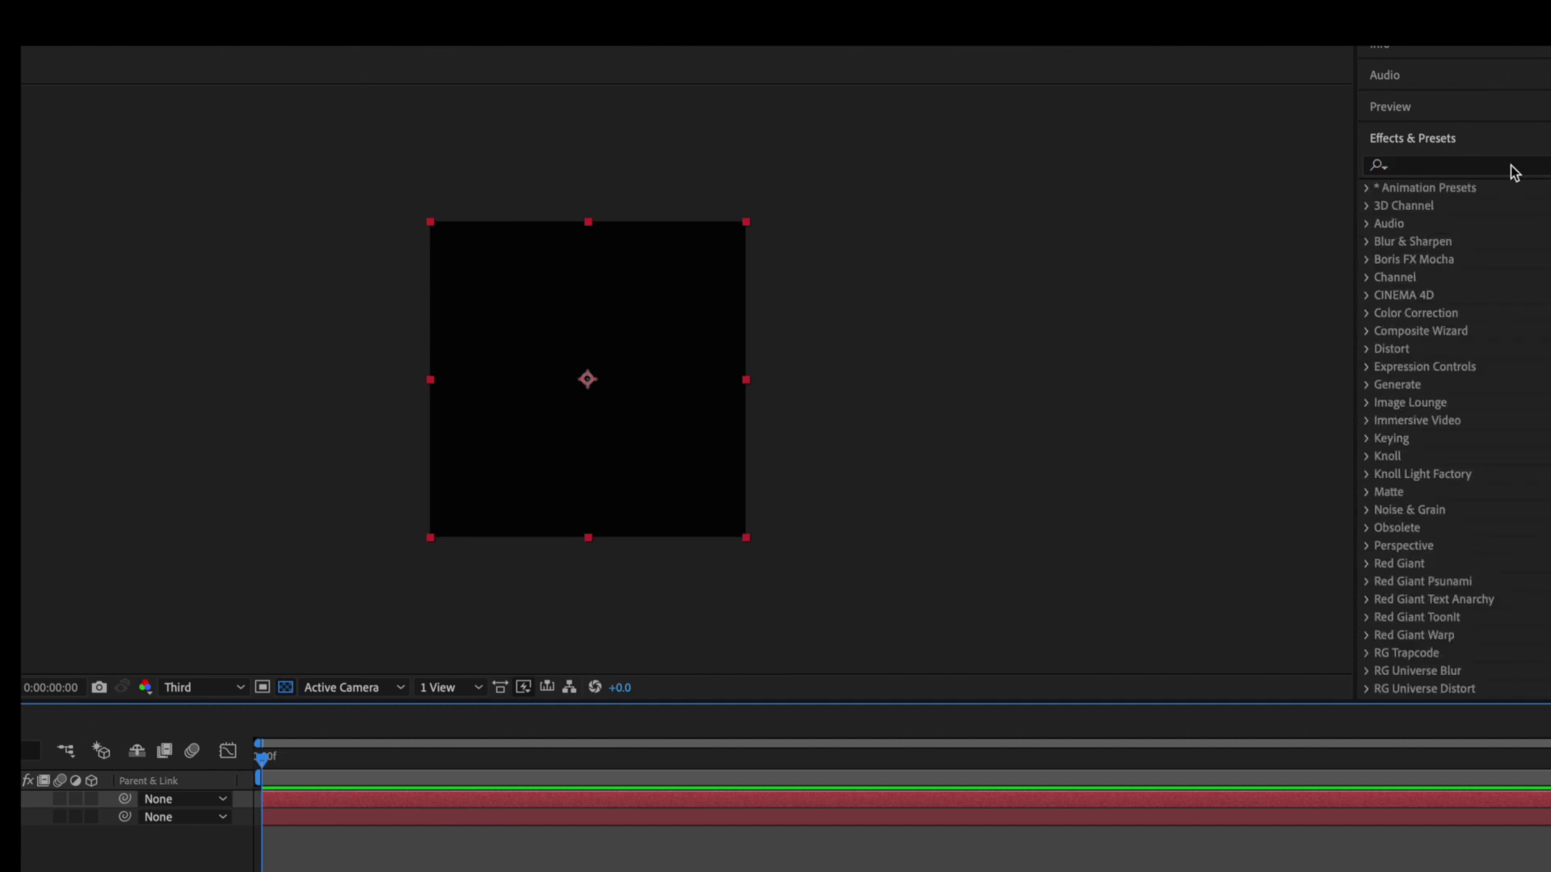
{"action": "left_click", "coordinate": [1514, 165]}
{"action": "type", "text": "cc"}
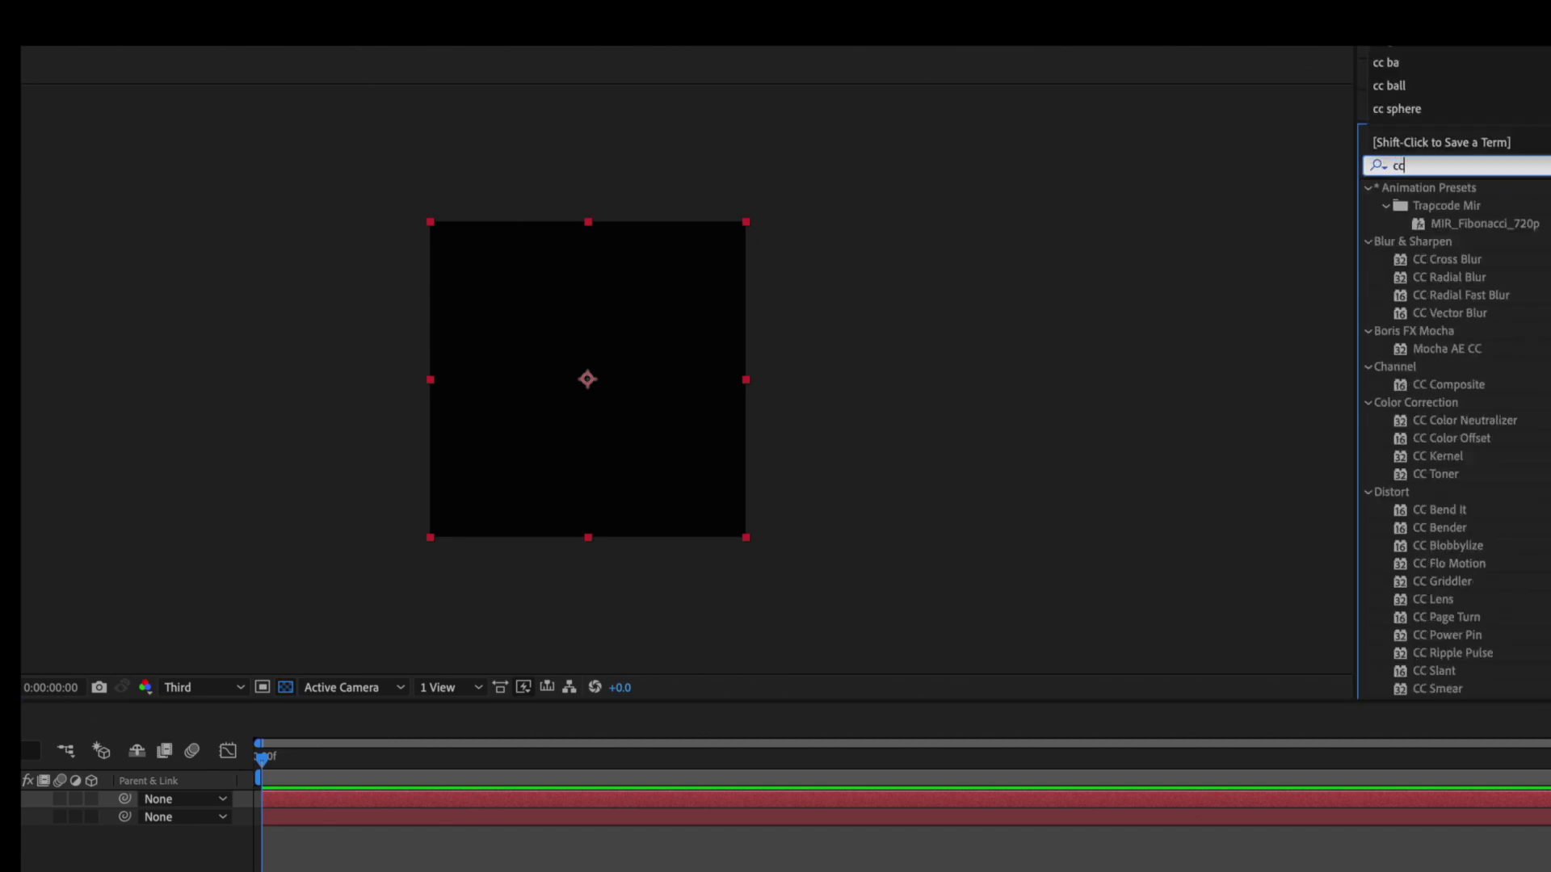
{"action": "type", "text": " fractal"}
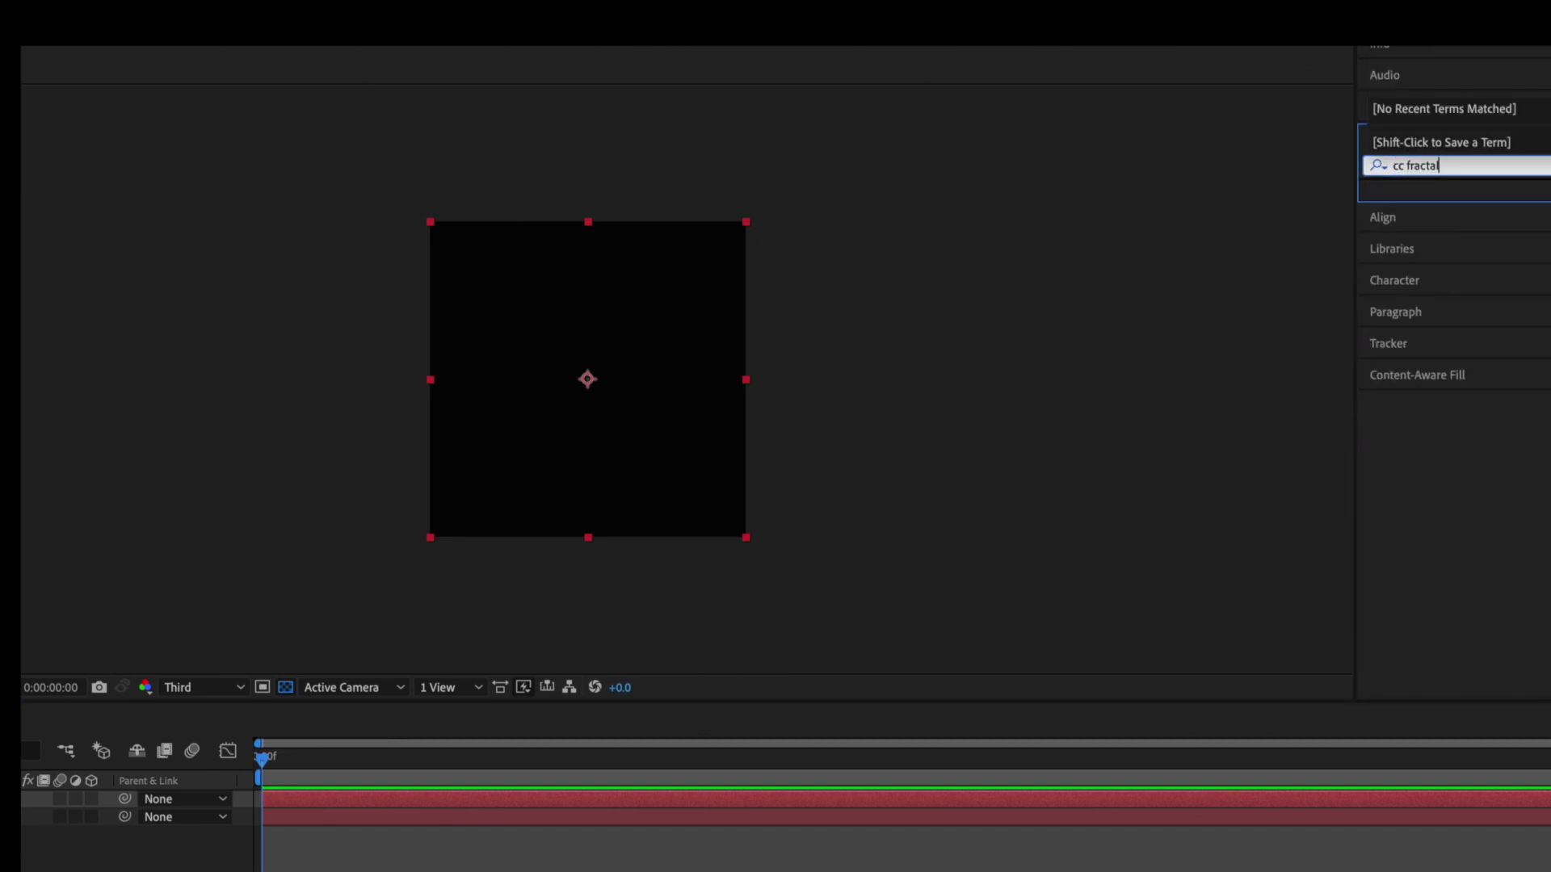
{"action": "key", "text": "BackSpace"}
{"action": "key", "text": "BackSpace"}
{"action": "key", "text": "BackSpace"}
{"action": "key", "text": "BackSpace"}
{"action": "key", "text": "BackSpace"}
{"action": "key", "text": "BackSpace"}
{"action": "key", "text": "BackSpace"}
{"action": "key", "text": "BackSpace"}
{"action": "type", "text": "fractal noise"}
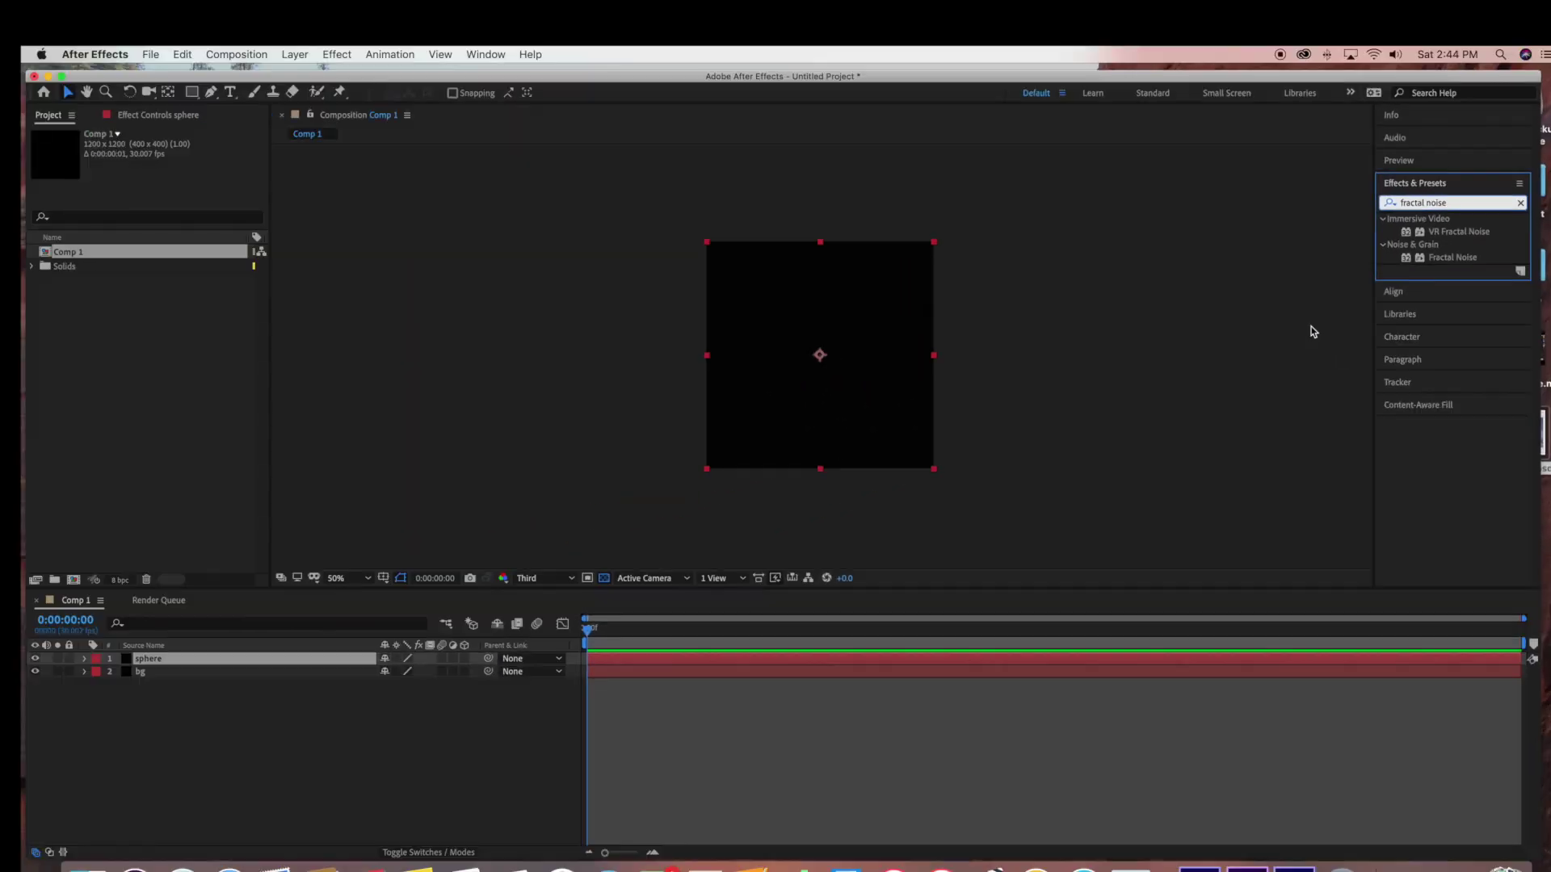
{"action": "left_click_drag", "start_coordinate": [1464, 241], "coordinate": [0, 804]}
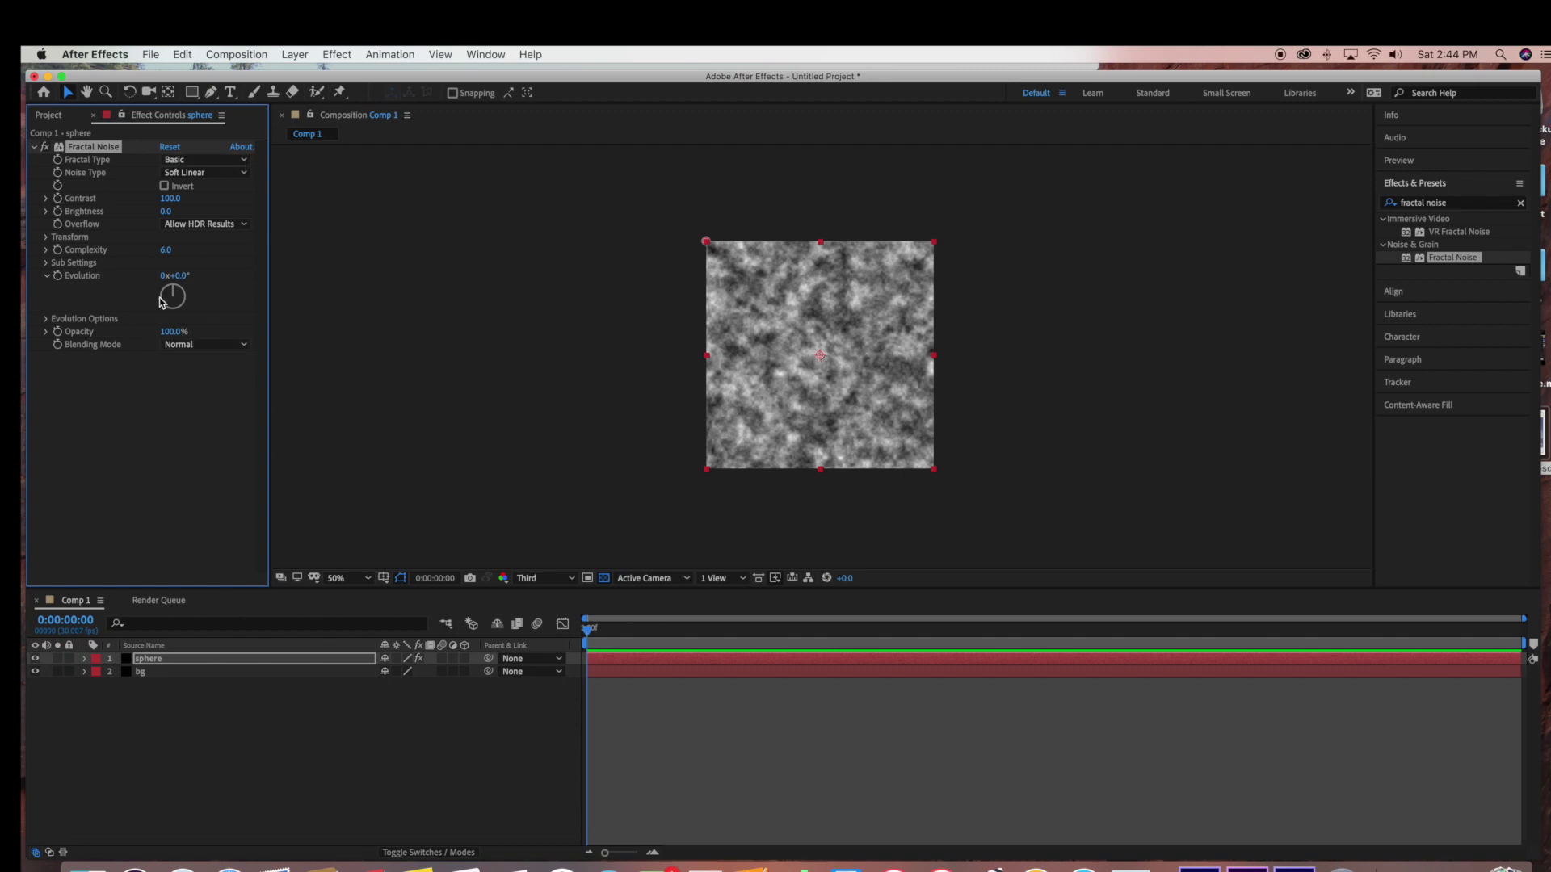
- Set Fractal Noise to Dynamic Progressive type, Contrast 80 and Linear noise
{"action": "left_click", "coordinate": [243, 159]}
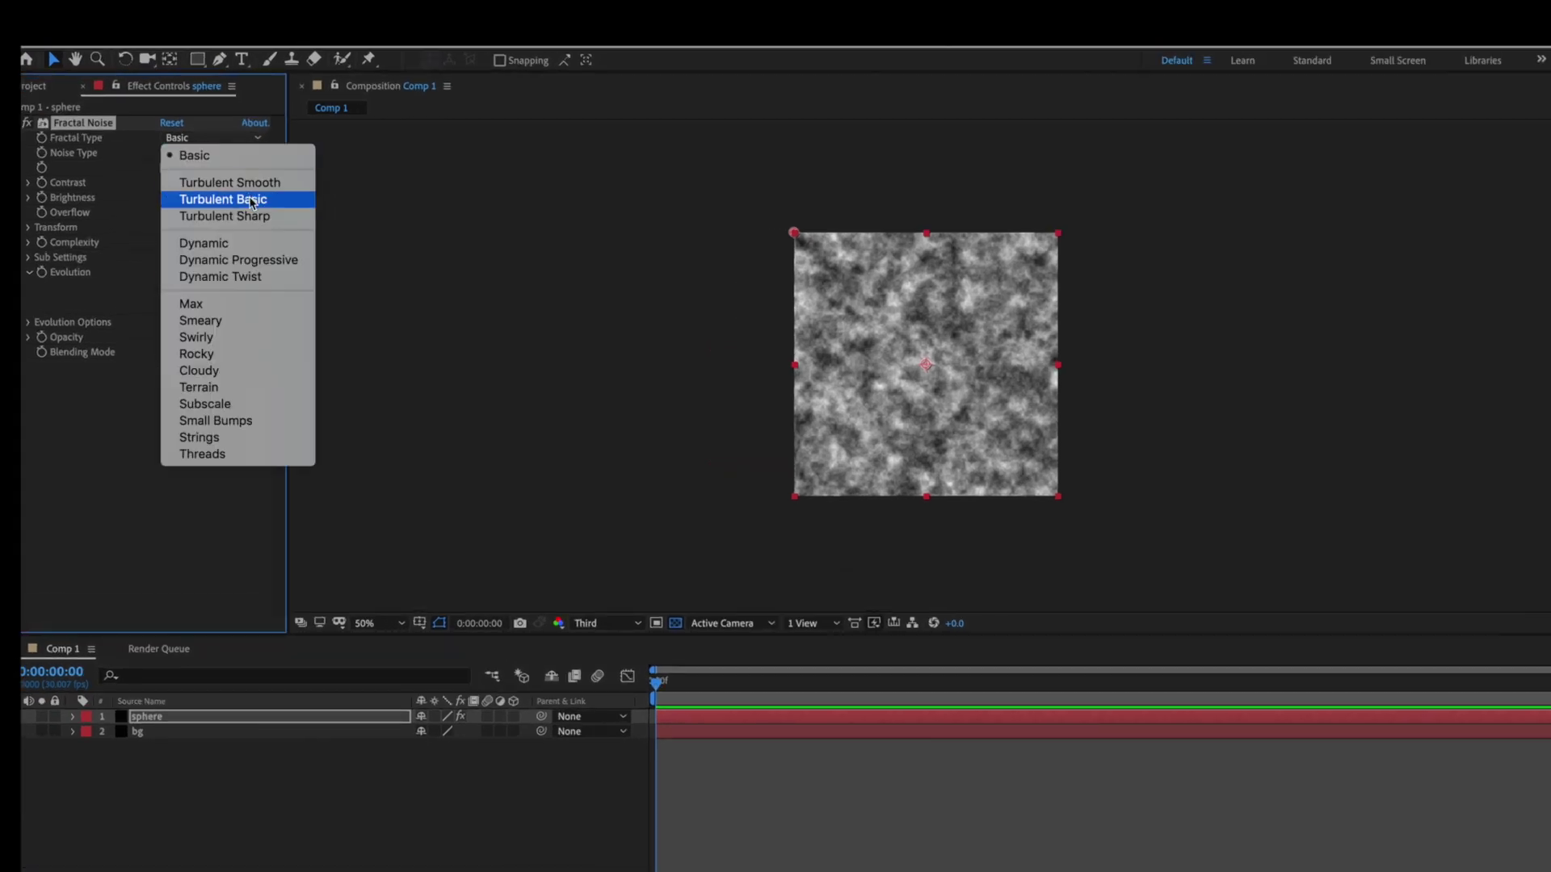
{"action": "left_click", "coordinate": [237, 259]}
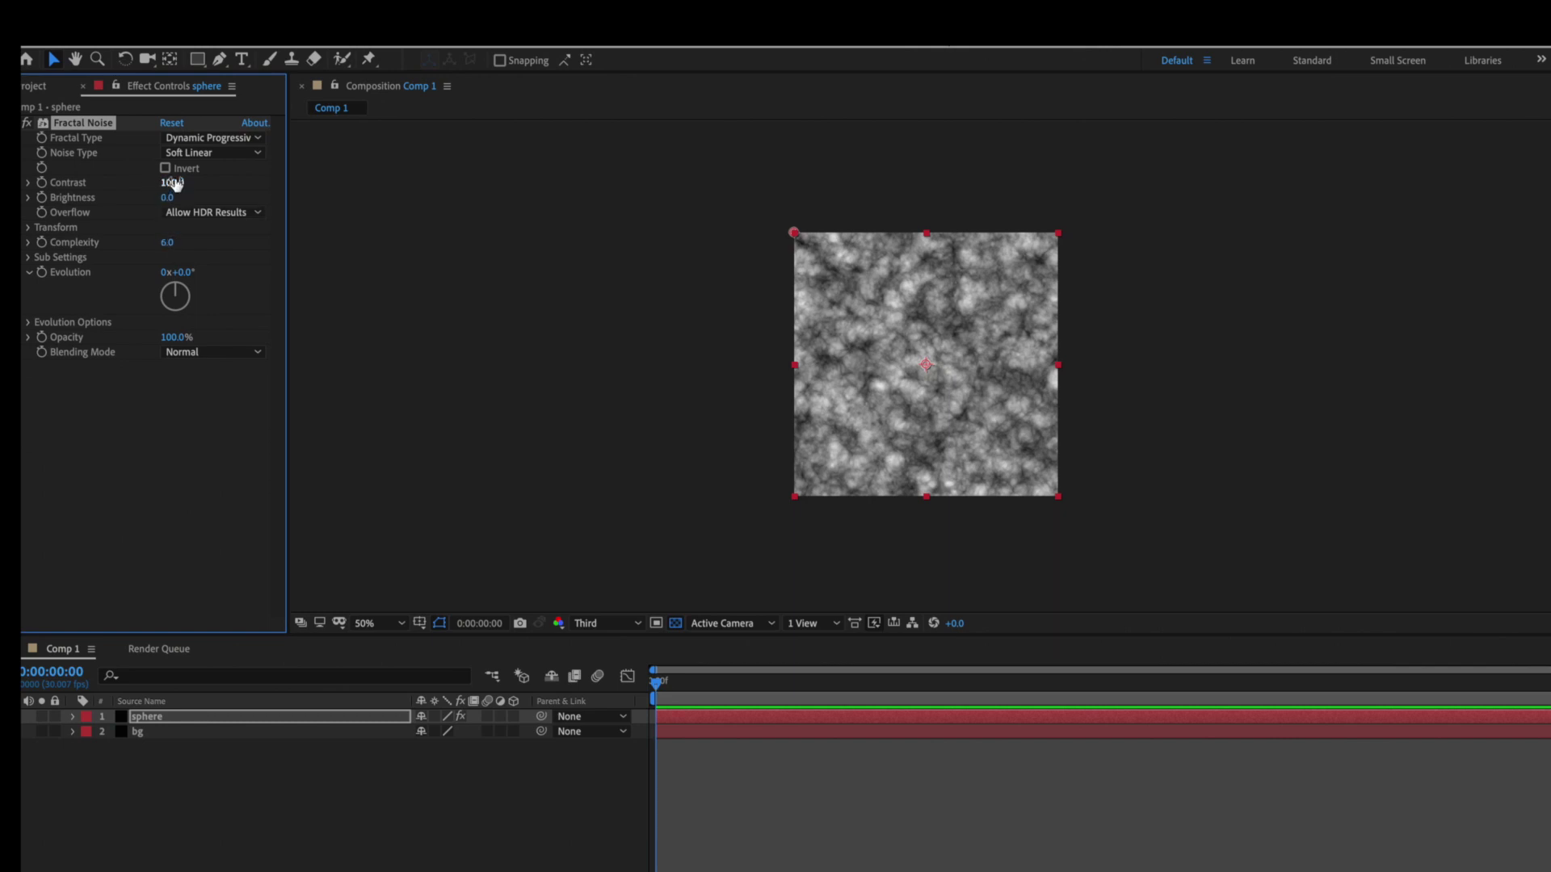
{"action": "left_click_drag", "start_coordinate": [174, 185], "coordinate": [162, 182]}
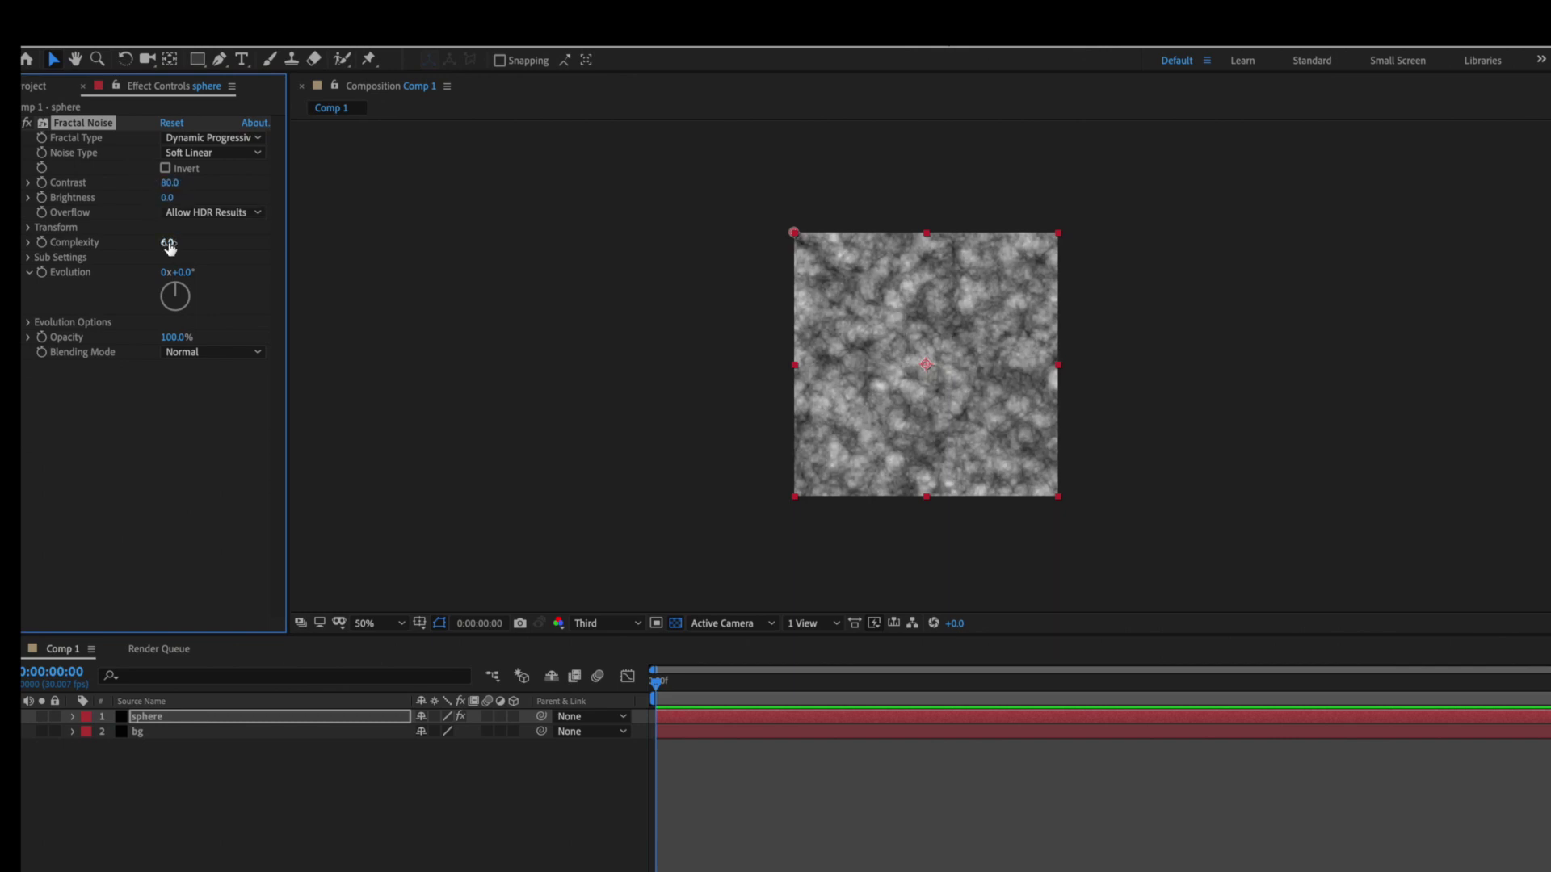
{"action": "left_click", "coordinate": [252, 156]}
{"action": "left_click", "coordinate": [232, 189]}
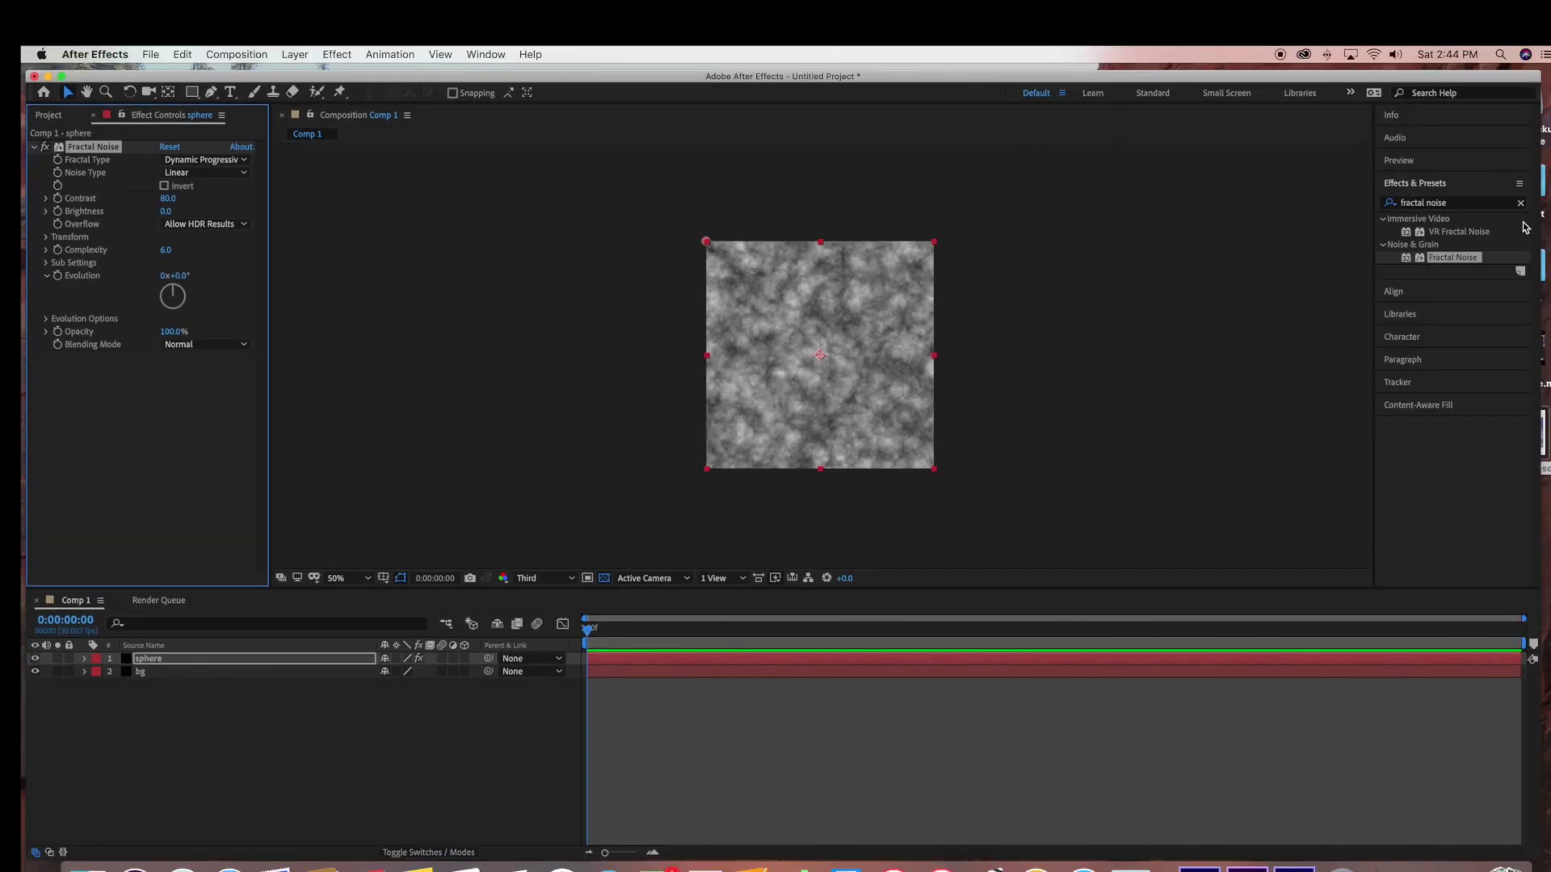
- Apply CC Sphere to the sphere layer and raise its Radius to 325
{"action": "left_click", "coordinate": [1520, 203]}
{"action": "left_click", "coordinate": [1462, 205]}
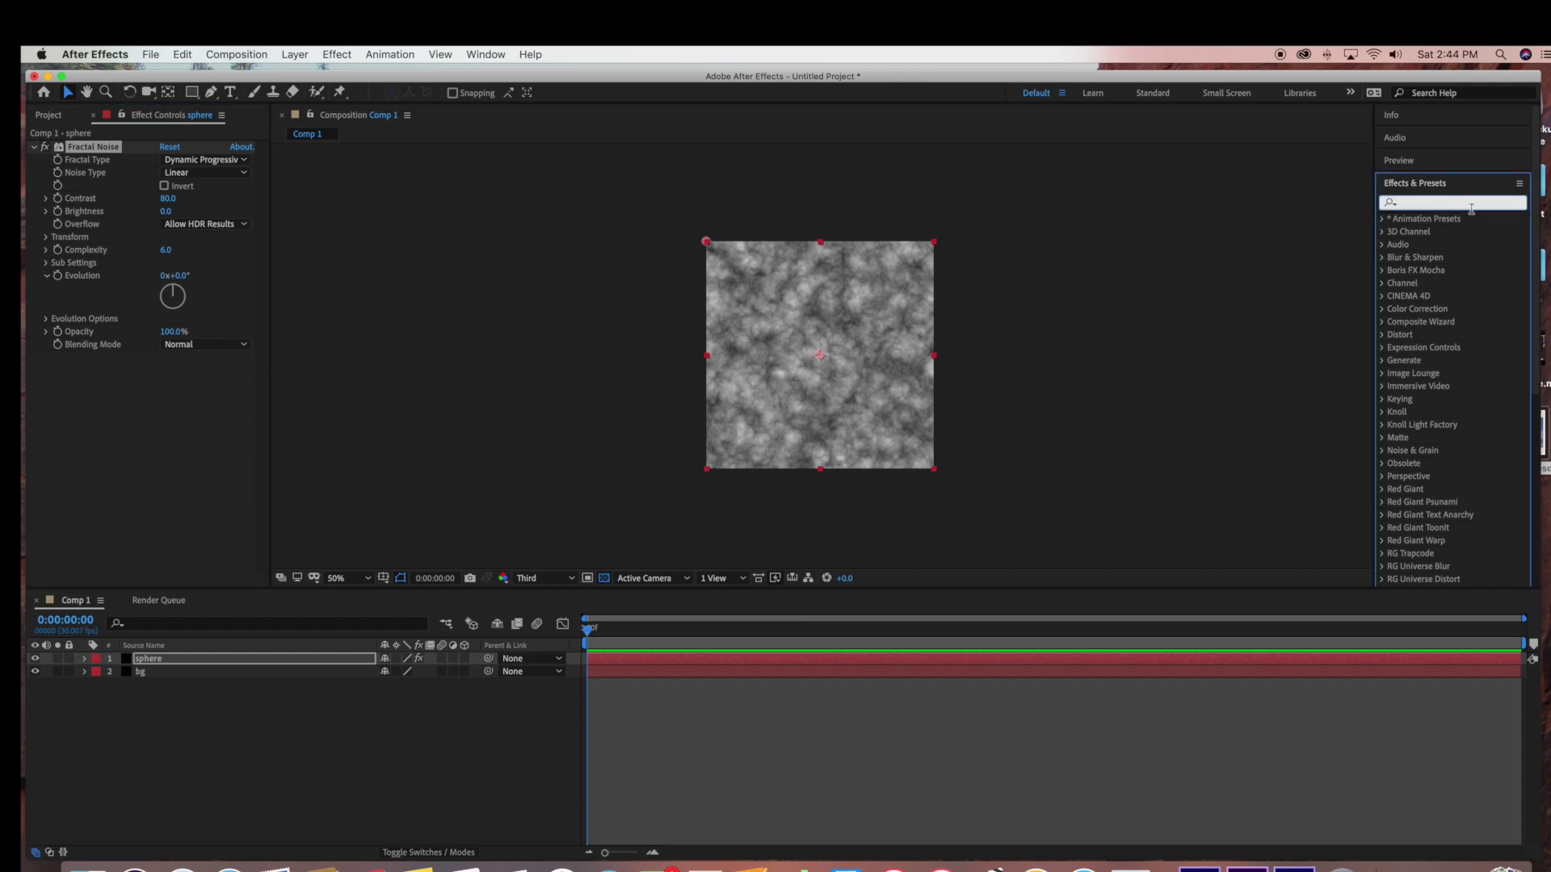
{"action": "type", "text": "cc sphere"}
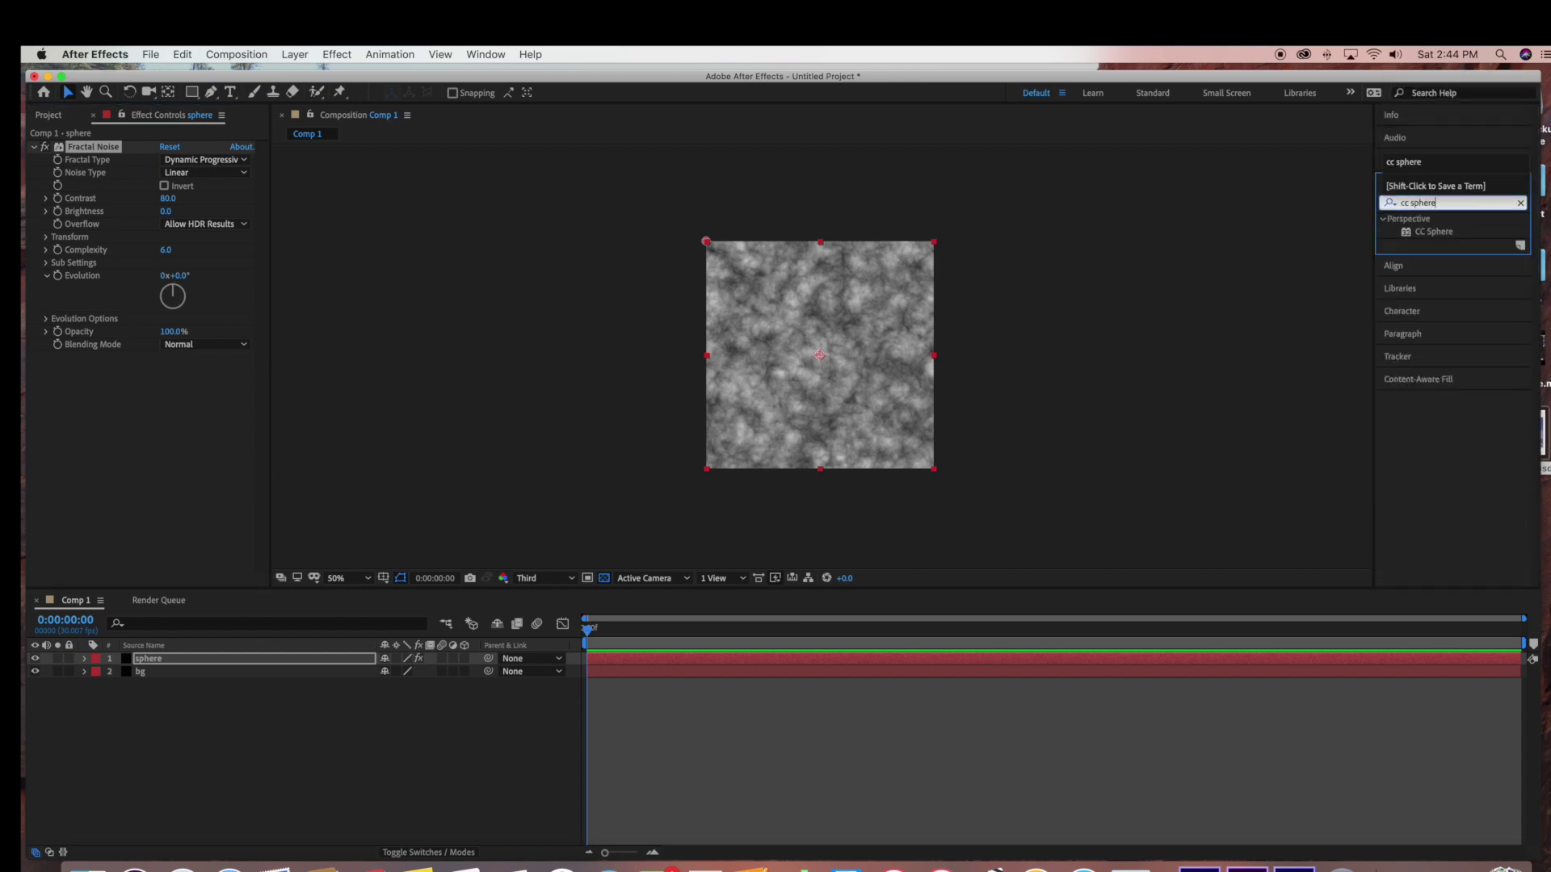
{"action": "left_click_drag", "start_coordinate": [1438, 232], "coordinate": [828, 426]}
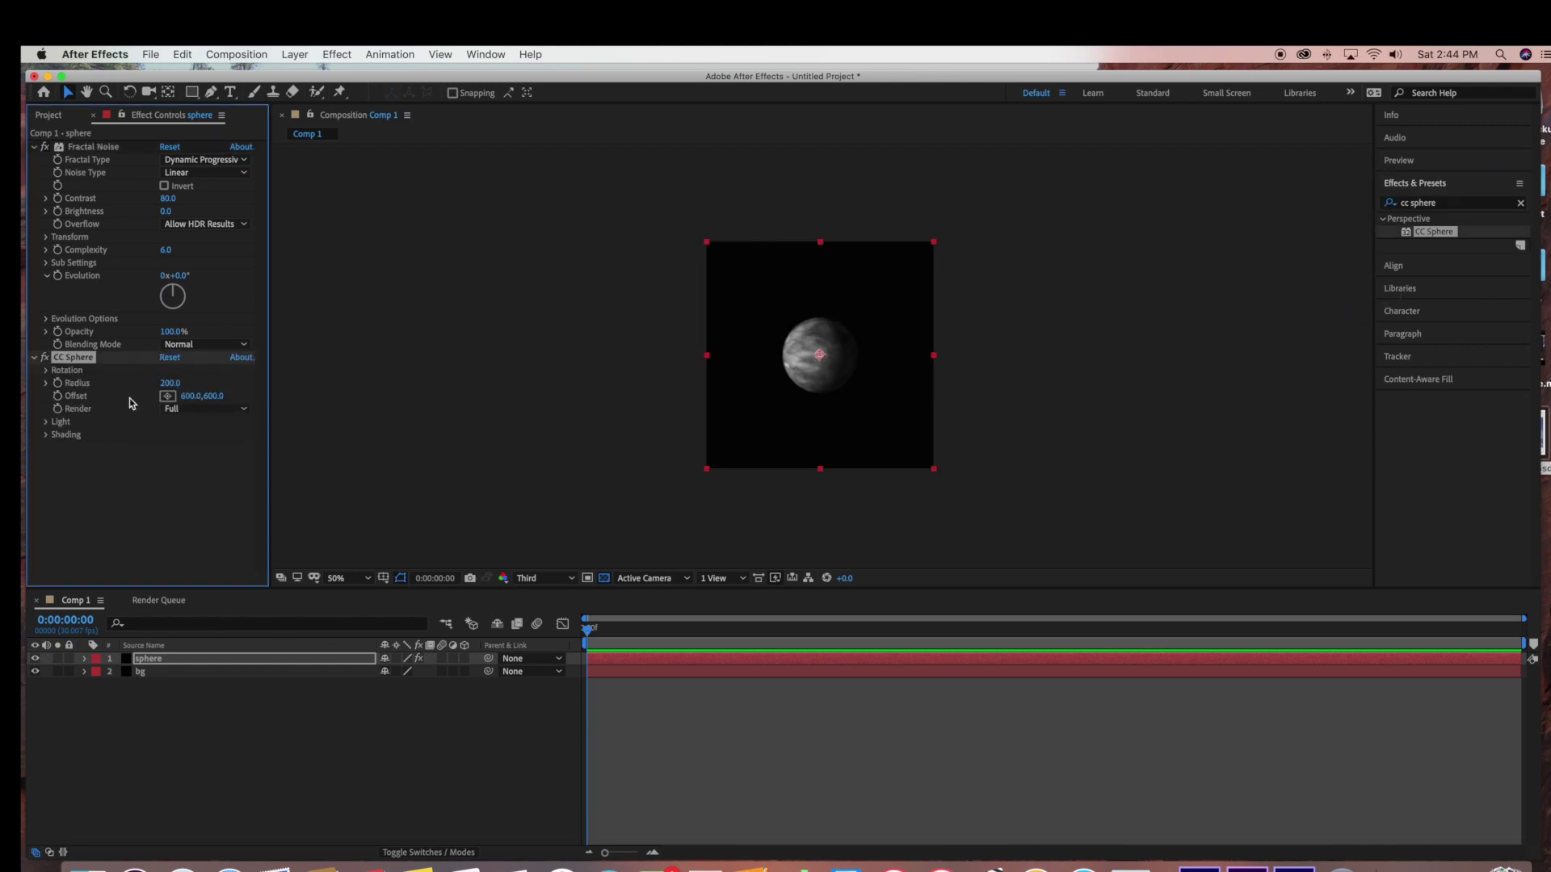
{"action": "left_click_drag", "start_coordinate": [170, 383], "coordinate": [269, 388]}
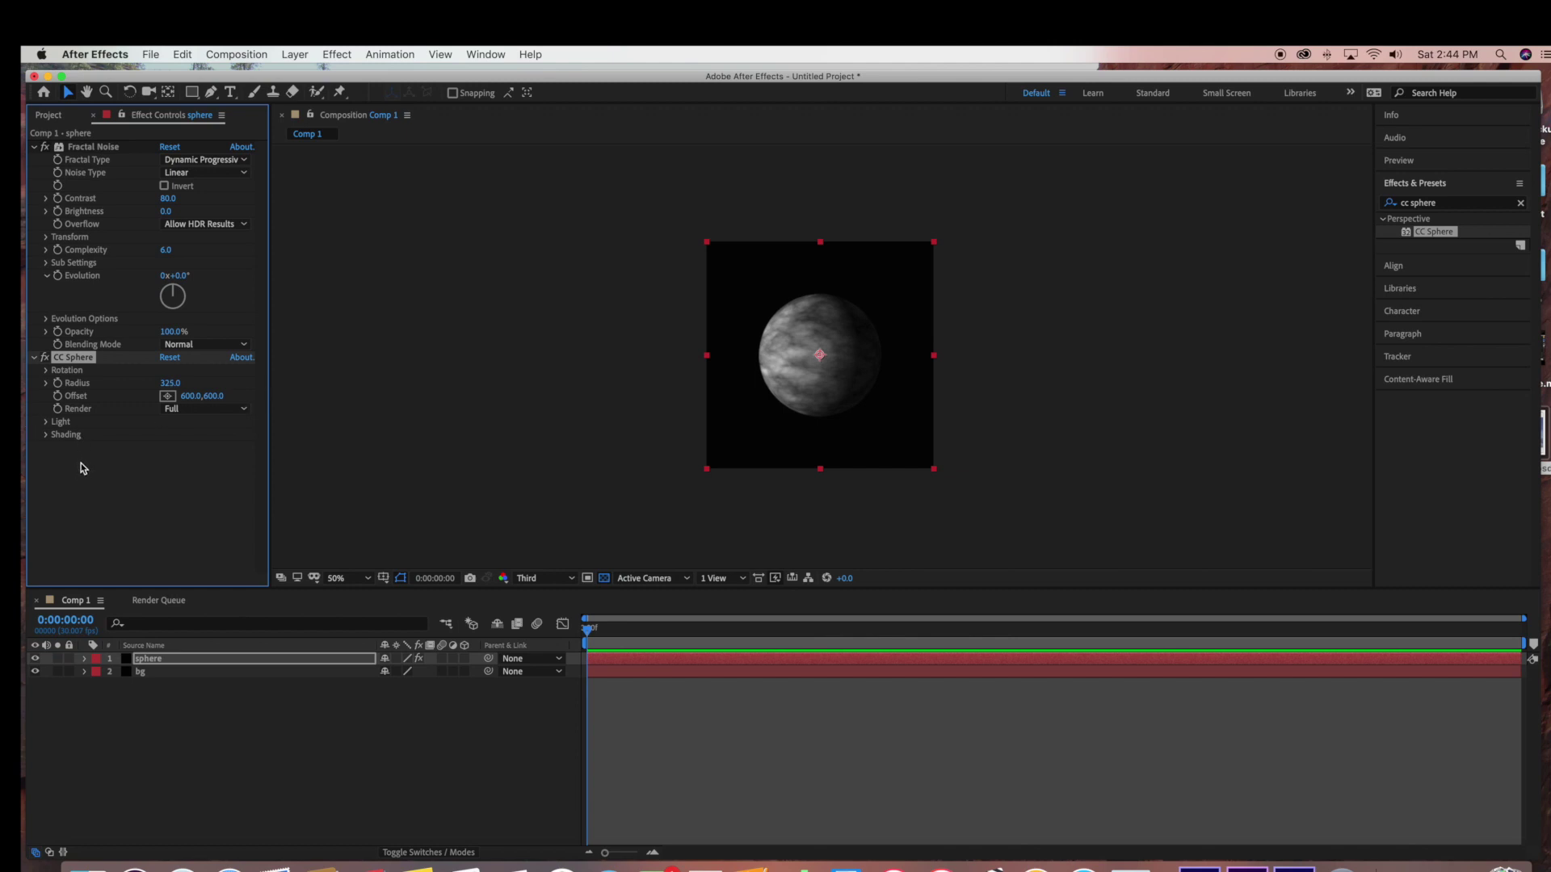
- Set CC Sphere's Light Direction to -95° in the Light group
{"action": "left_click", "coordinate": [46, 423]}
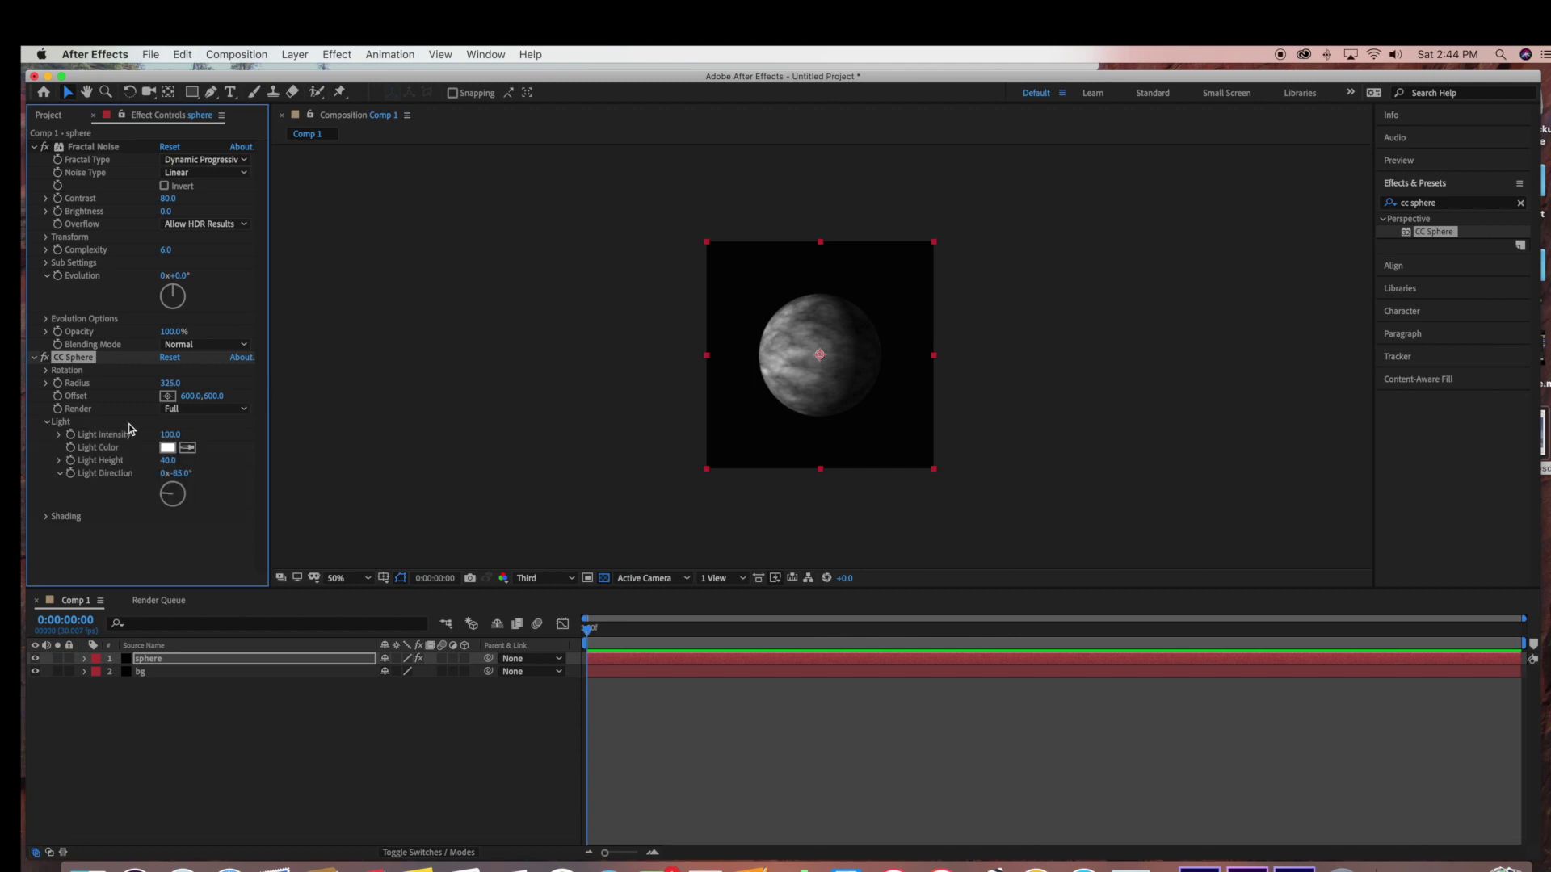
{"action": "mouse_move", "coordinate": [174, 476]}
{"action": "left_mouse_down"}
{"action": "mouse_move", "coordinate": [161, 478]}
{"action": "mouse_move", "coordinate": [182, 510]}
{"action": "mouse_move", "coordinate": [193, 499]}
{"action": "mouse_move", "coordinate": [170, 510]}
{"action": "mouse_move", "coordinate": [169, 497]}
{"action": "left_mouse_up"}
{"action": "left_click", "coordinate": [47, 516]}
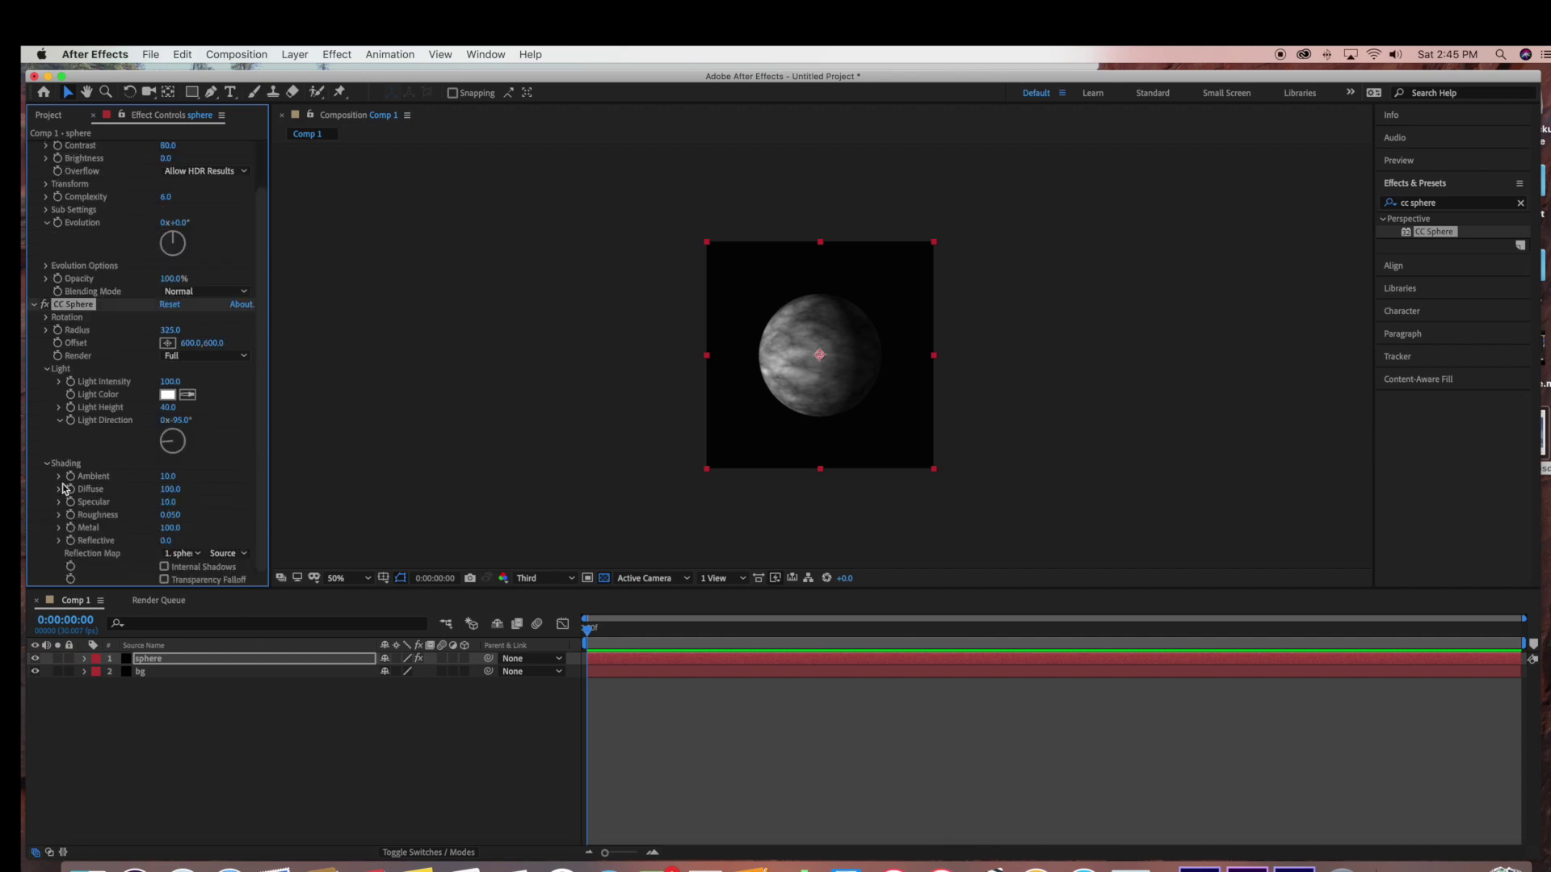
{"action": "left_click", "coordinate": [1520, 202]}
- Apply Colorama to the sphere and set its Output Cycle preset palette to Solarize Red
{"action": "left_click", "coordinate": [1486, 204]}
{"action": "type", "text": "c"}
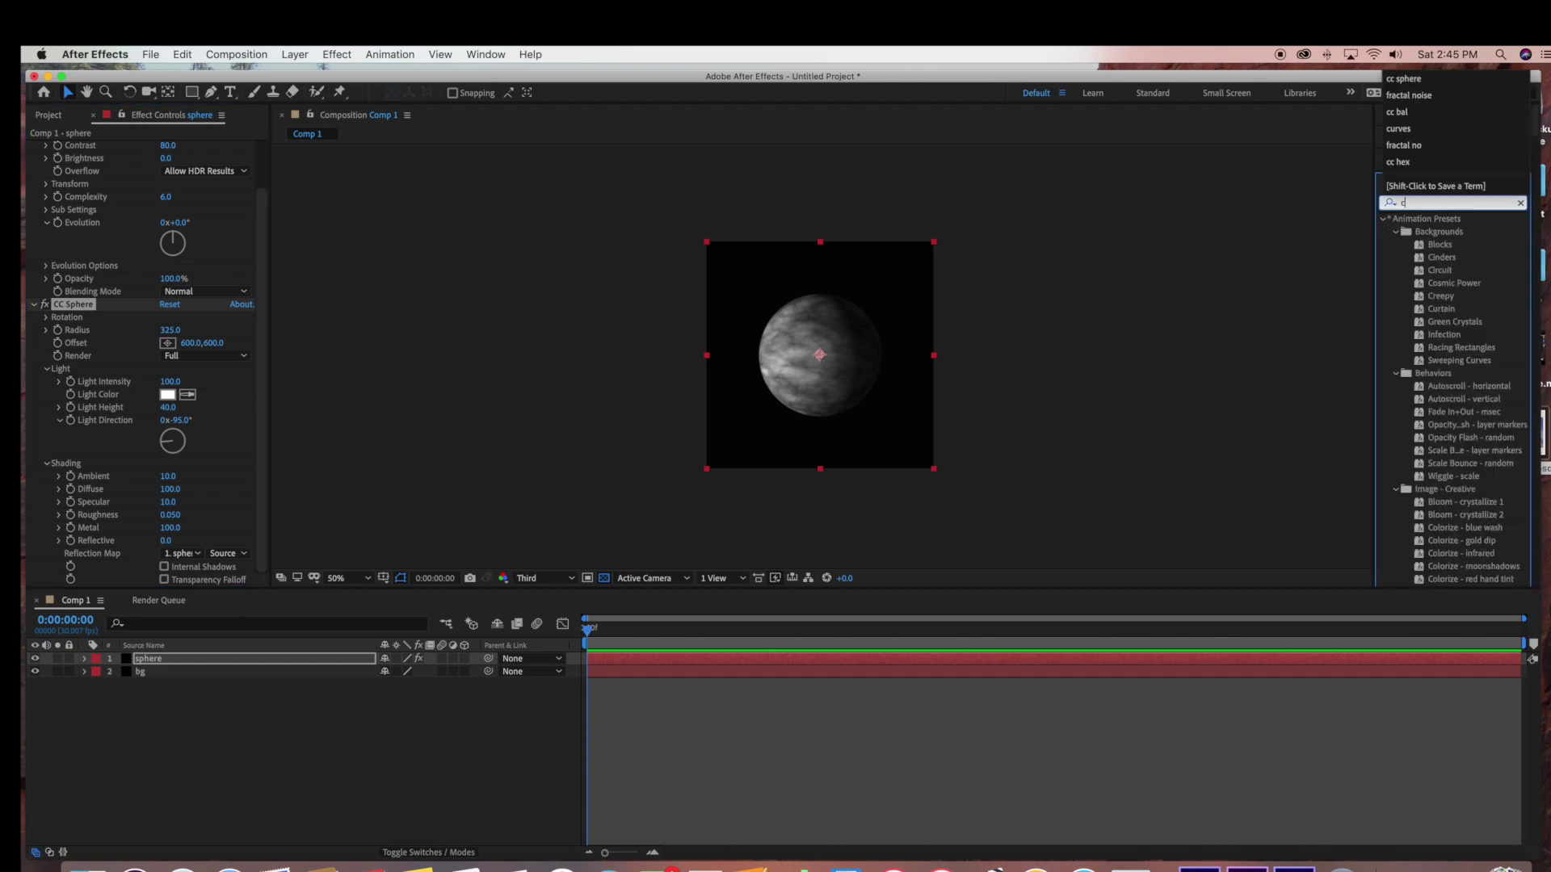
{"action": "type", "text": "olora"}
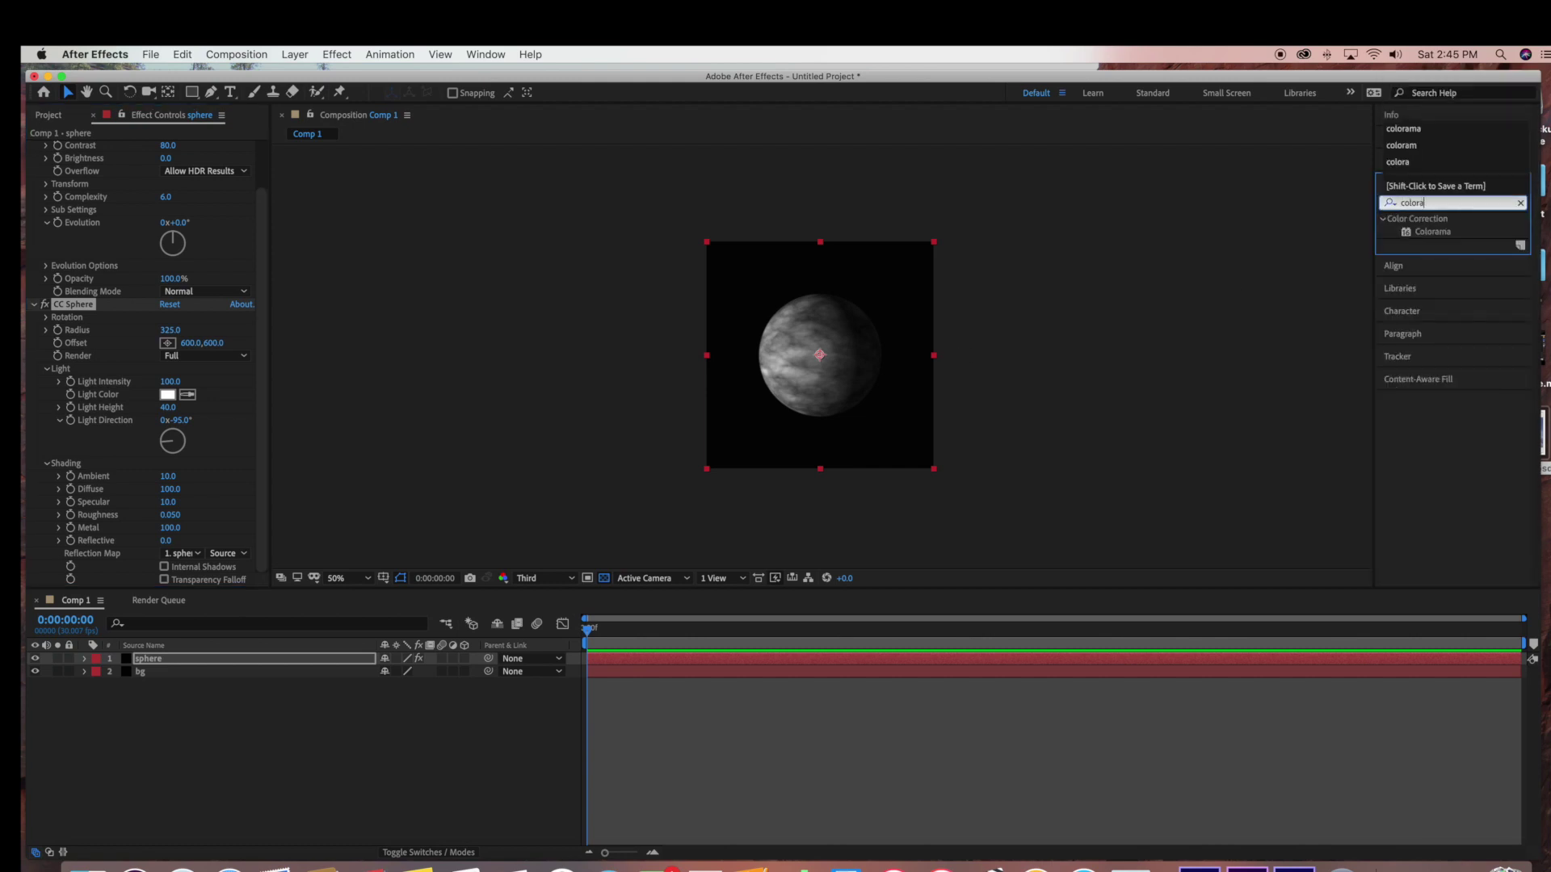
{"action": "left_click_drag", "start_coordinate": [1432, 231], "coordinate": [343, 659]}
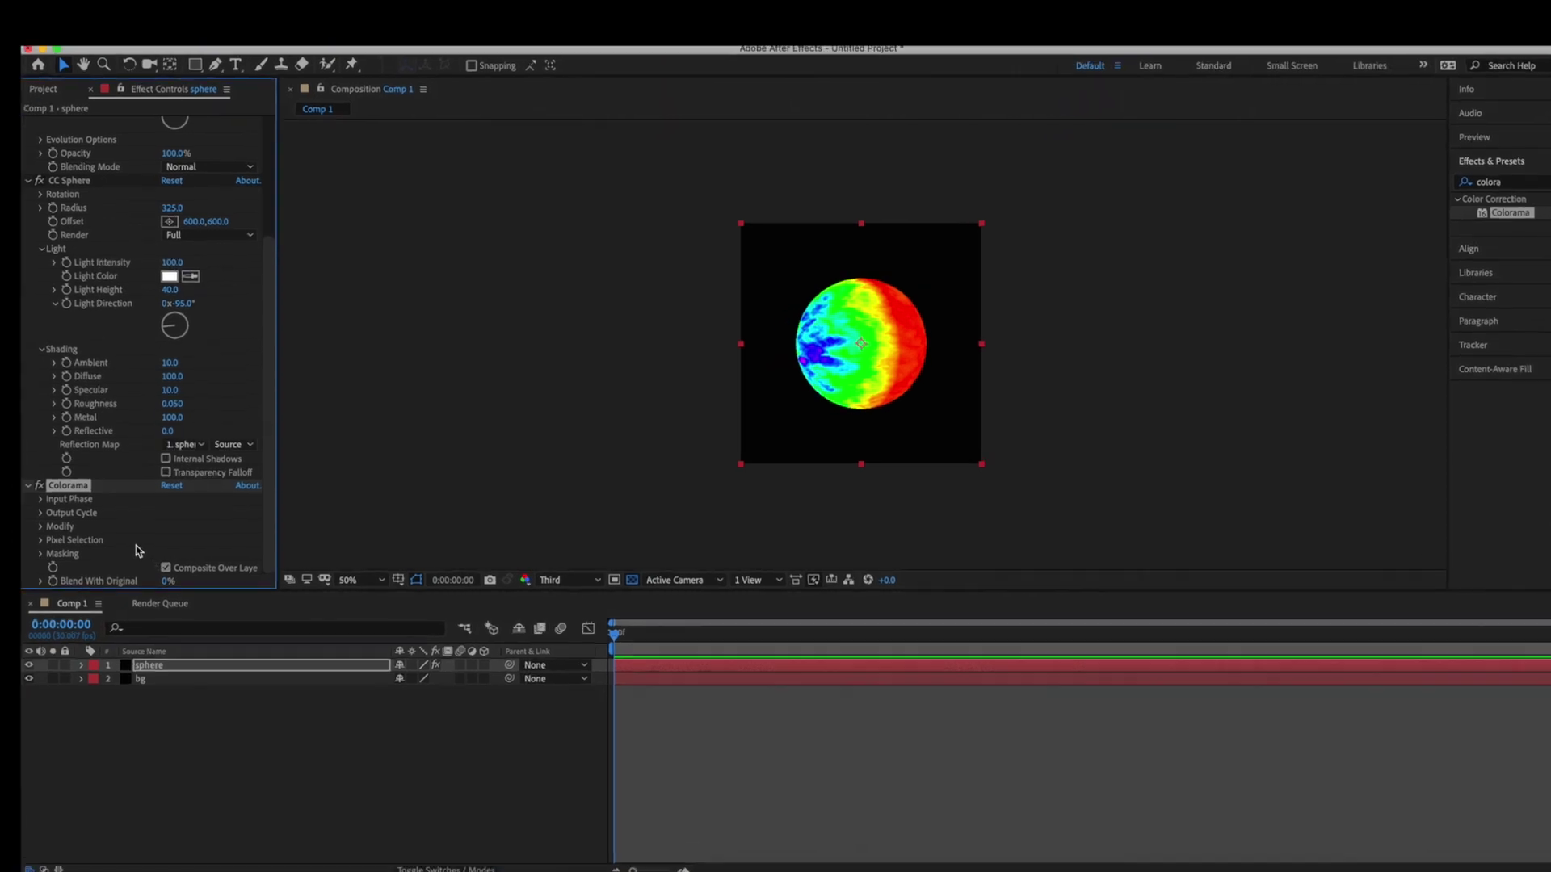
{"action": "left_click", "coordinate": [51, 517]}
{"action": "scroll", "coordinate": [51, 518], "scroll_direction": "down", "scroll_amount": 5}
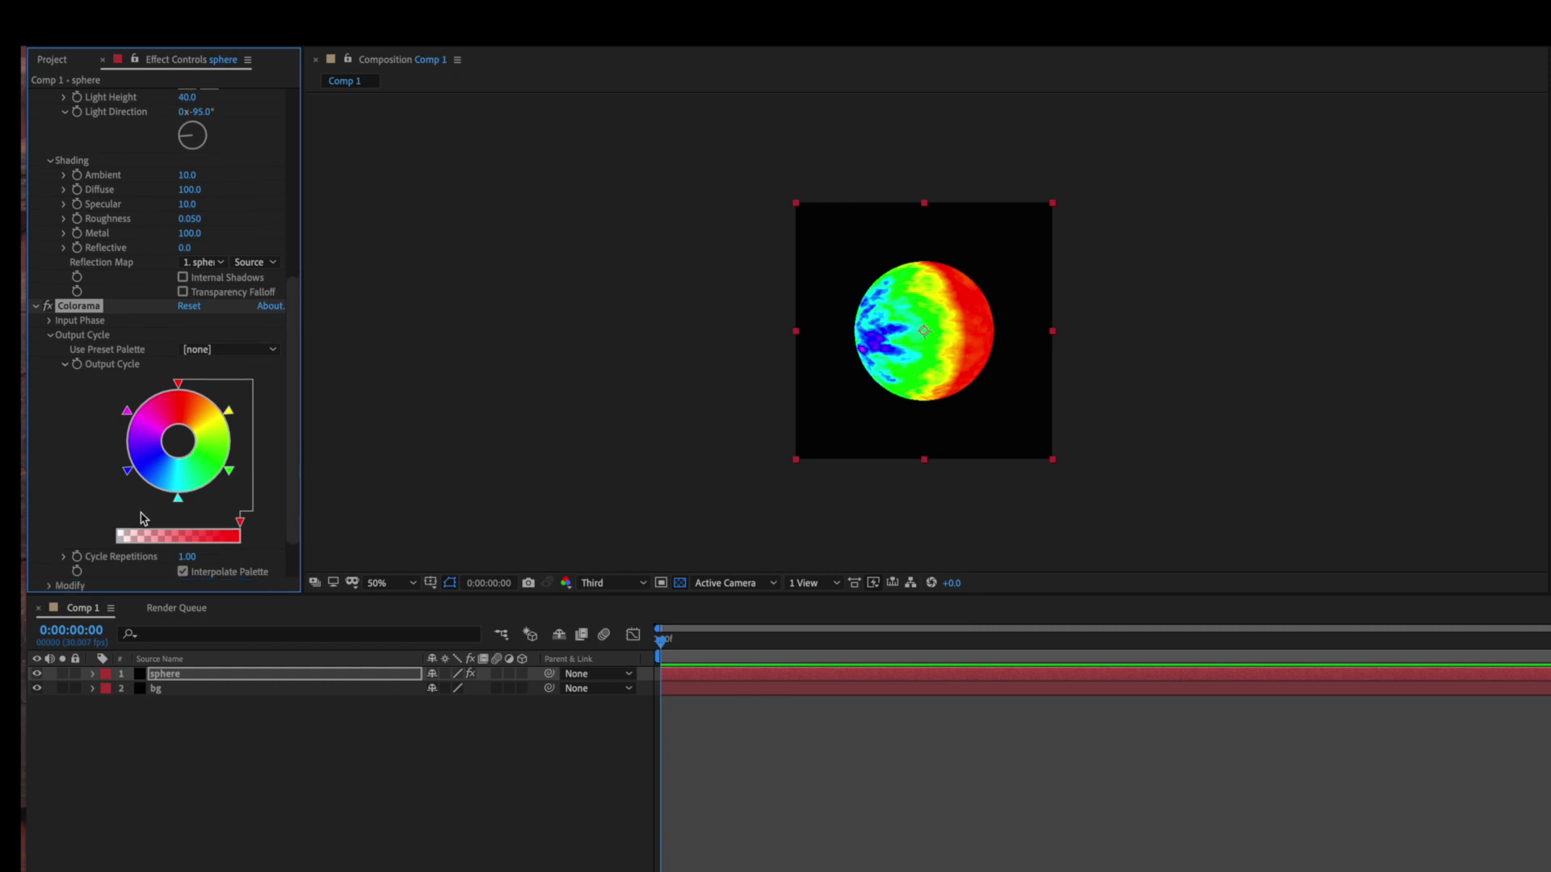
{"action": "left_click", "coordinate": [269, 351]}
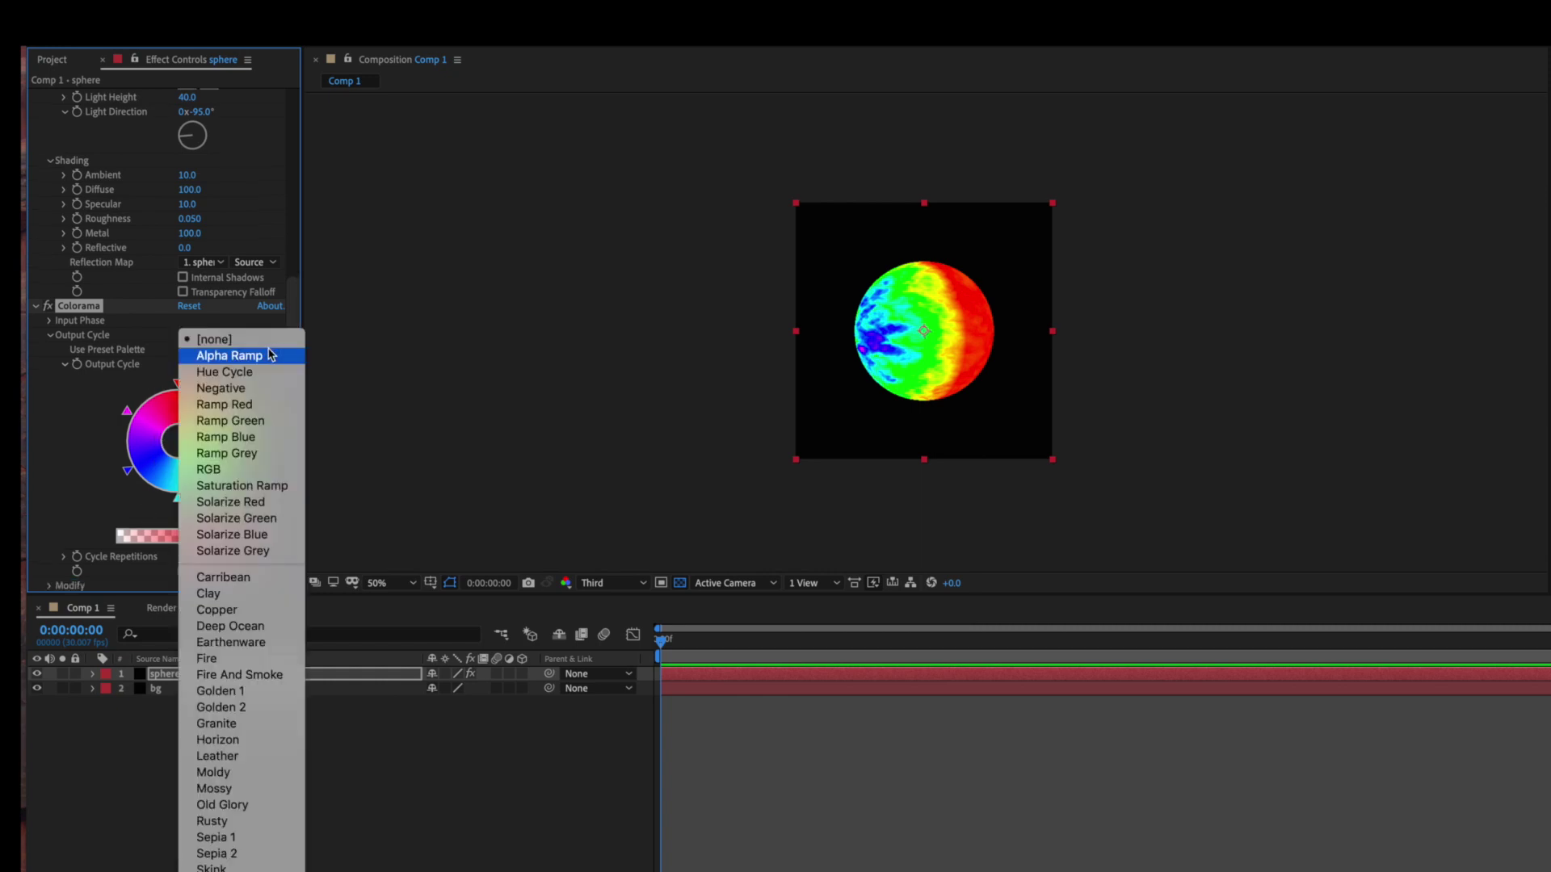
{"action": "left_click", "coordinate": [249, 504]}
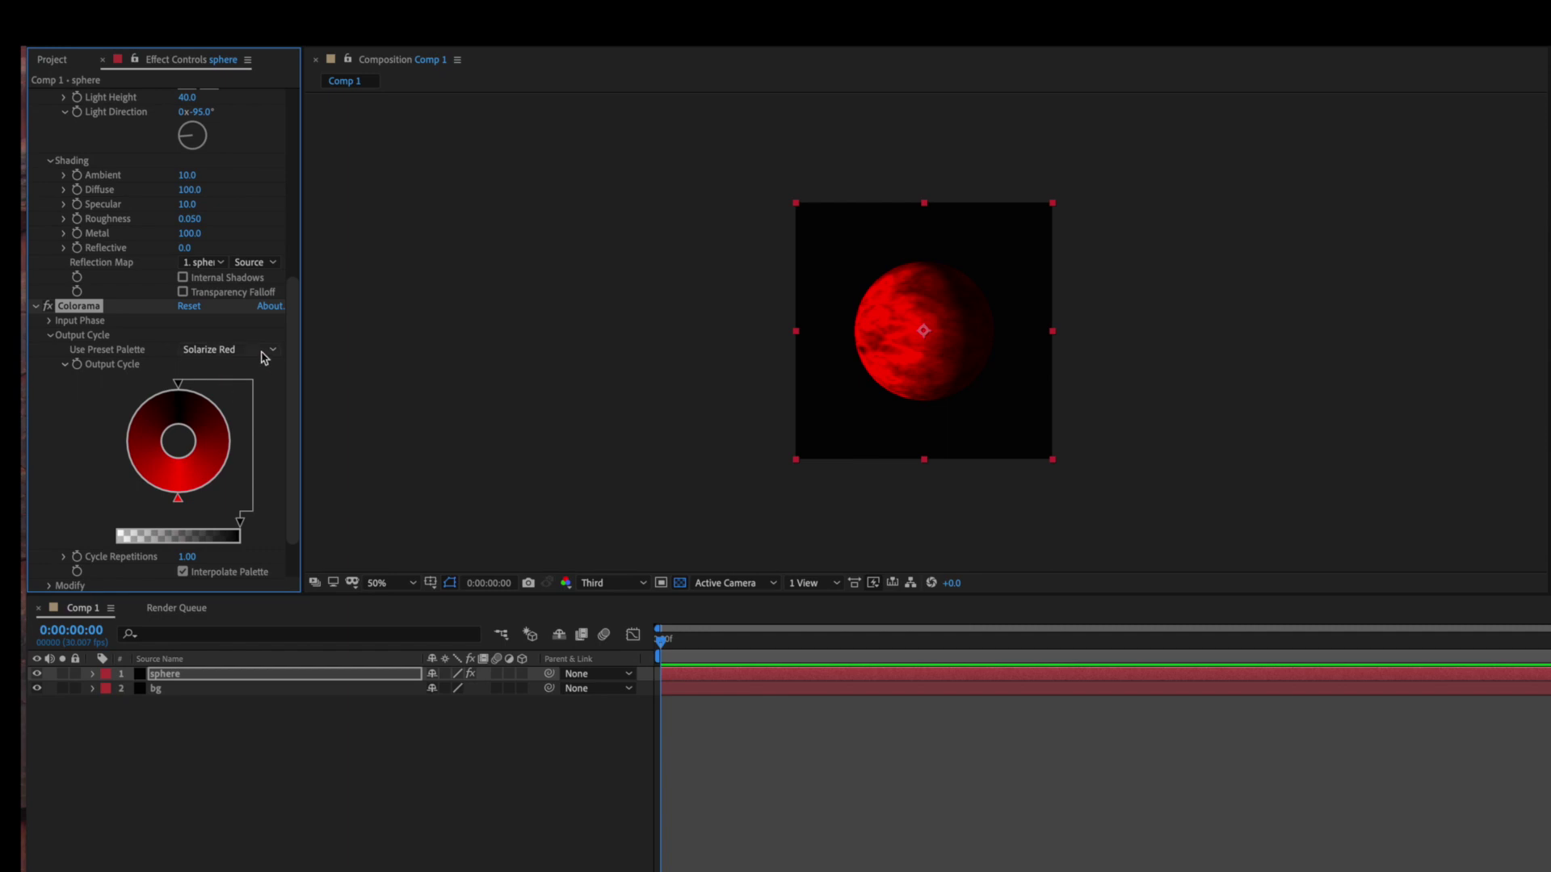
{"action": "left_click", "coordinate": [267, 352]}
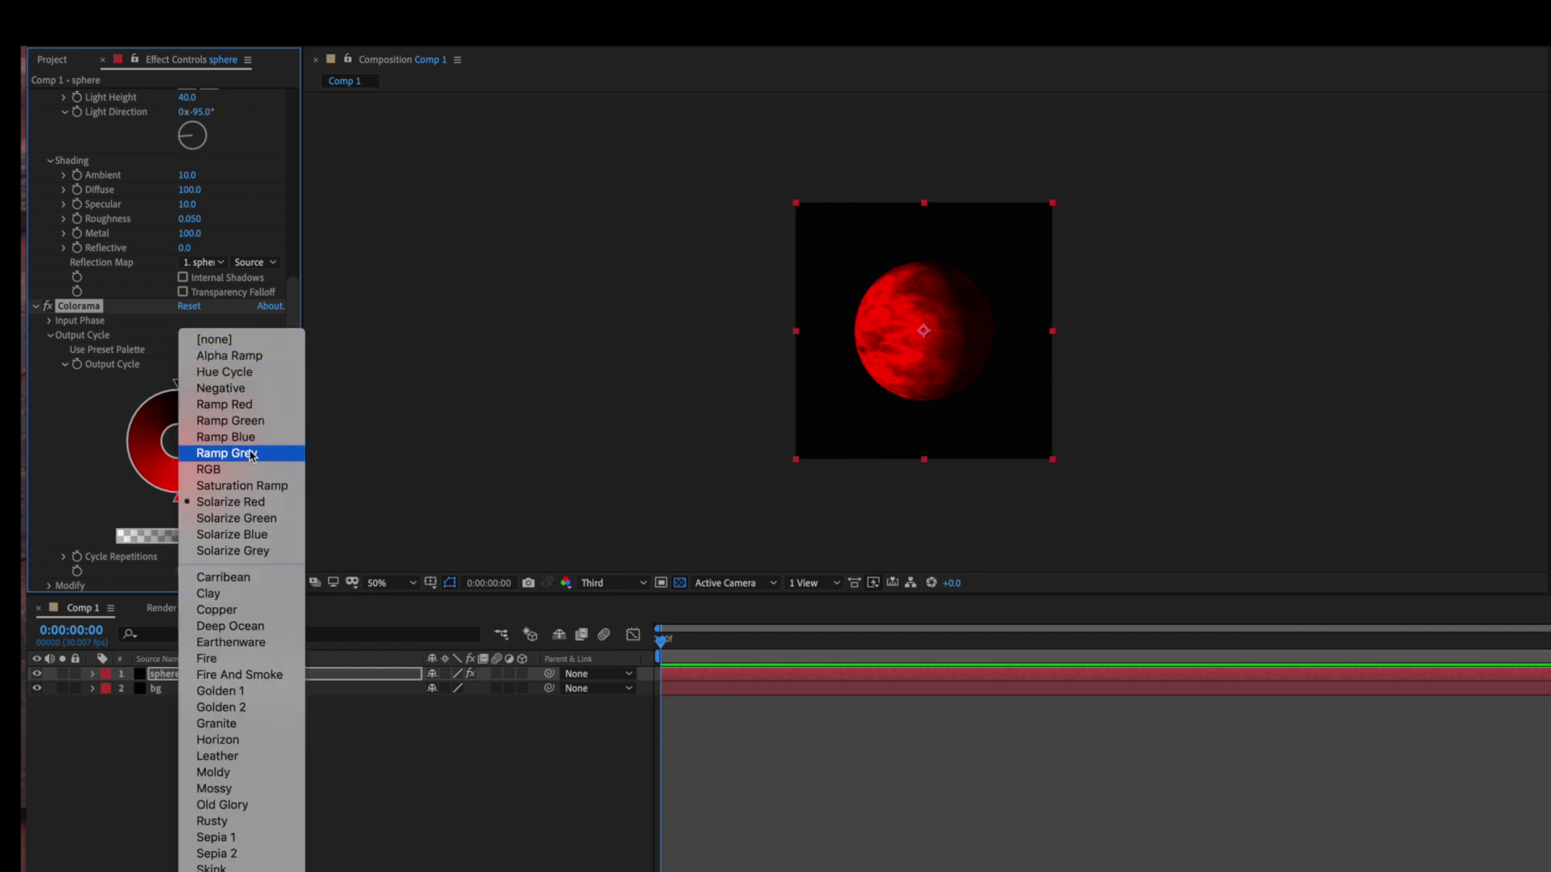
{"action": "left_click", "coordinate": [249, 505]}
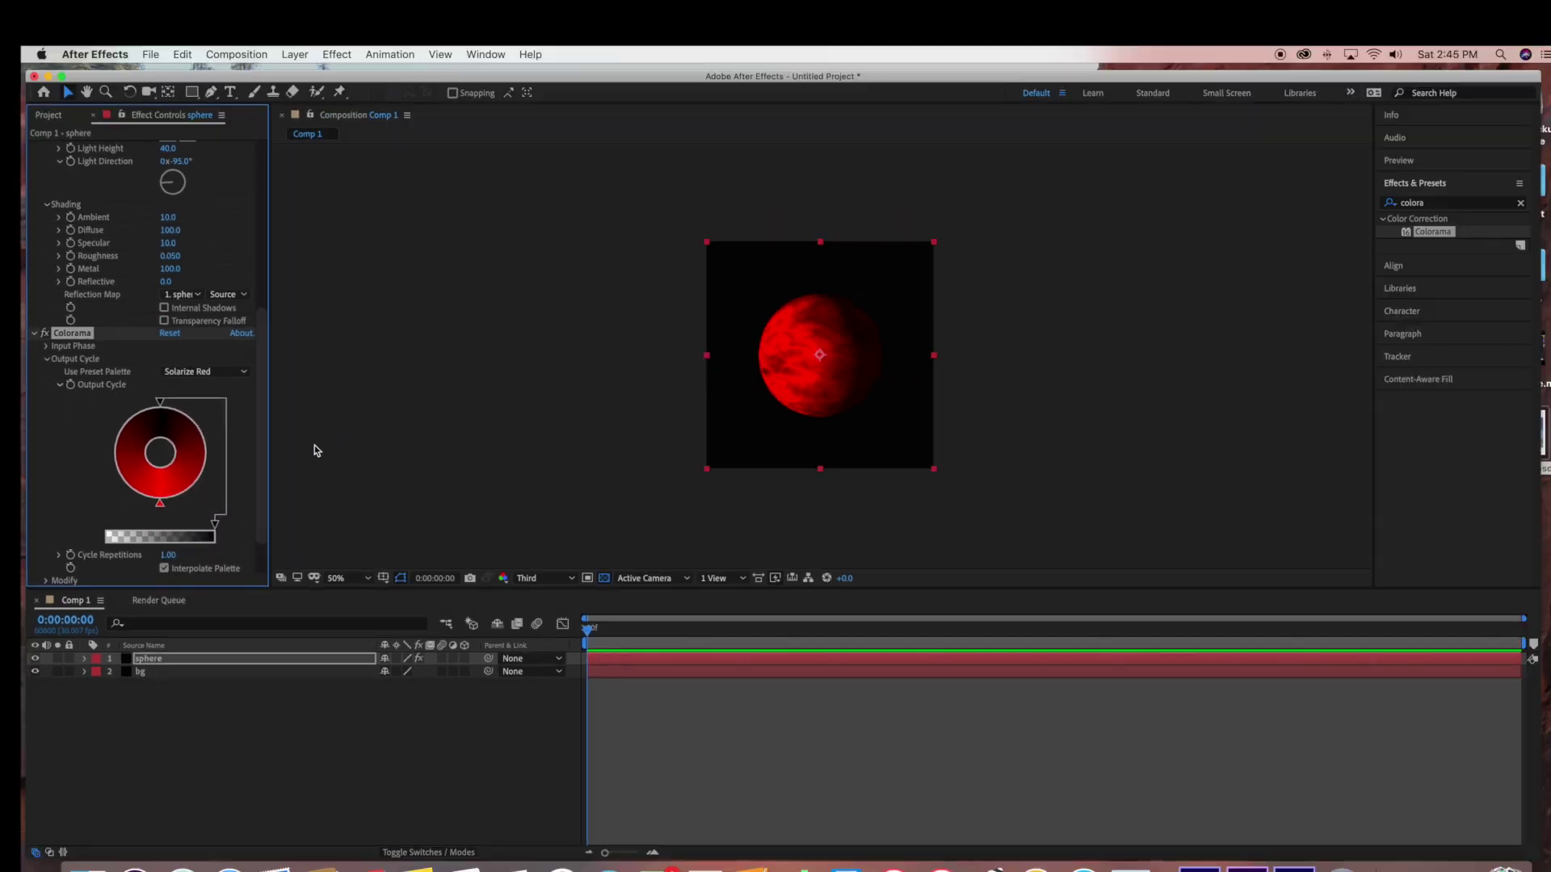
- Add Curves to the sphere layer, pulling the red curve down and adjusting the green channel
{"action": "left_click", "coordinate": [1469, 201]}
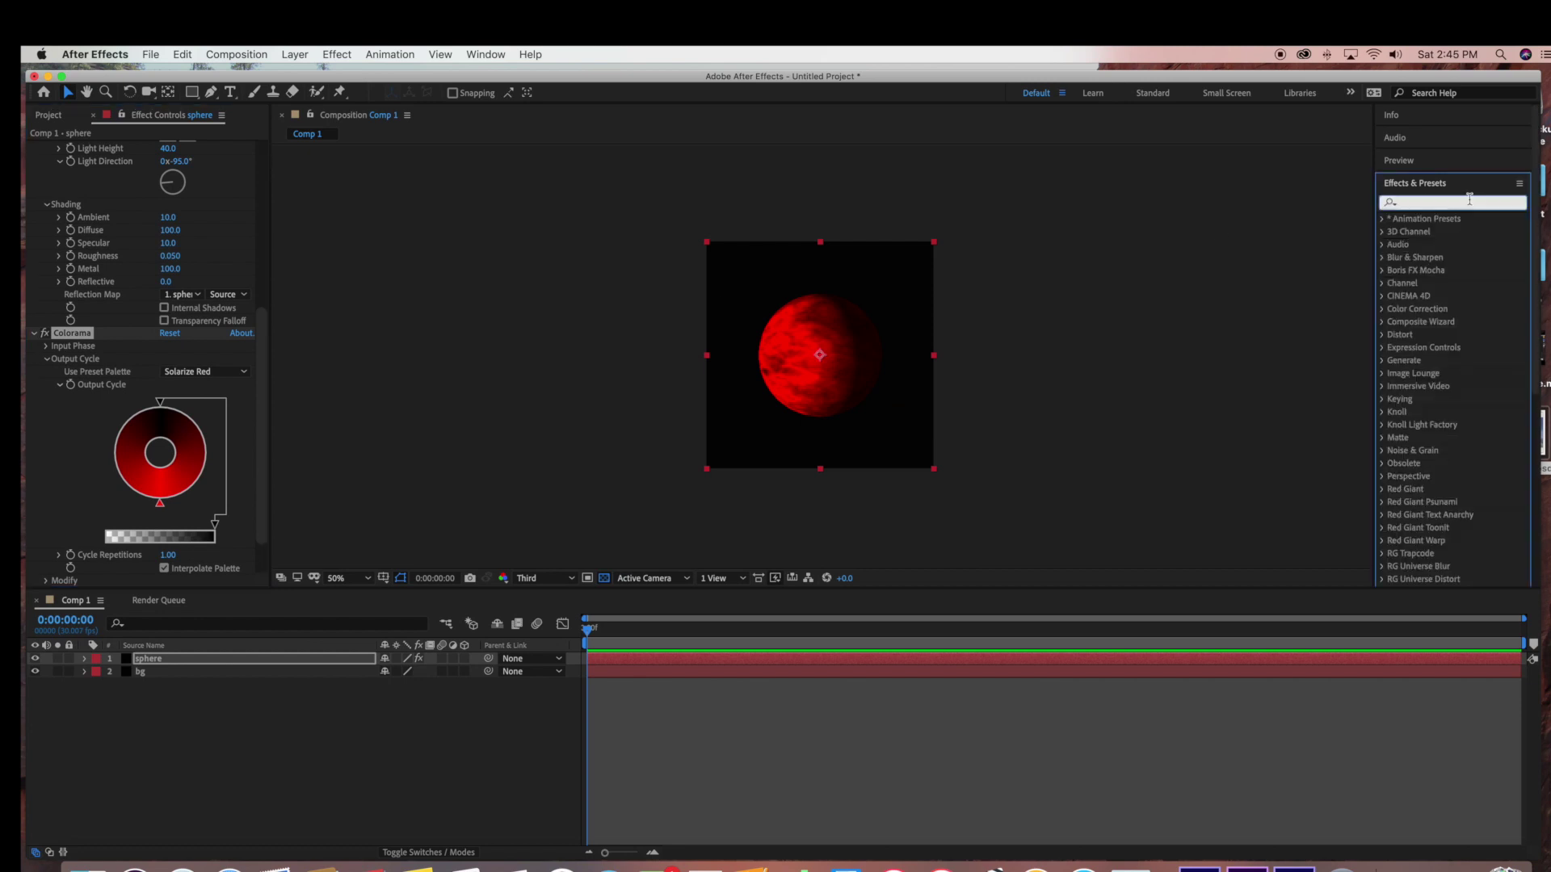
{"action": "type", "text": "cr"}
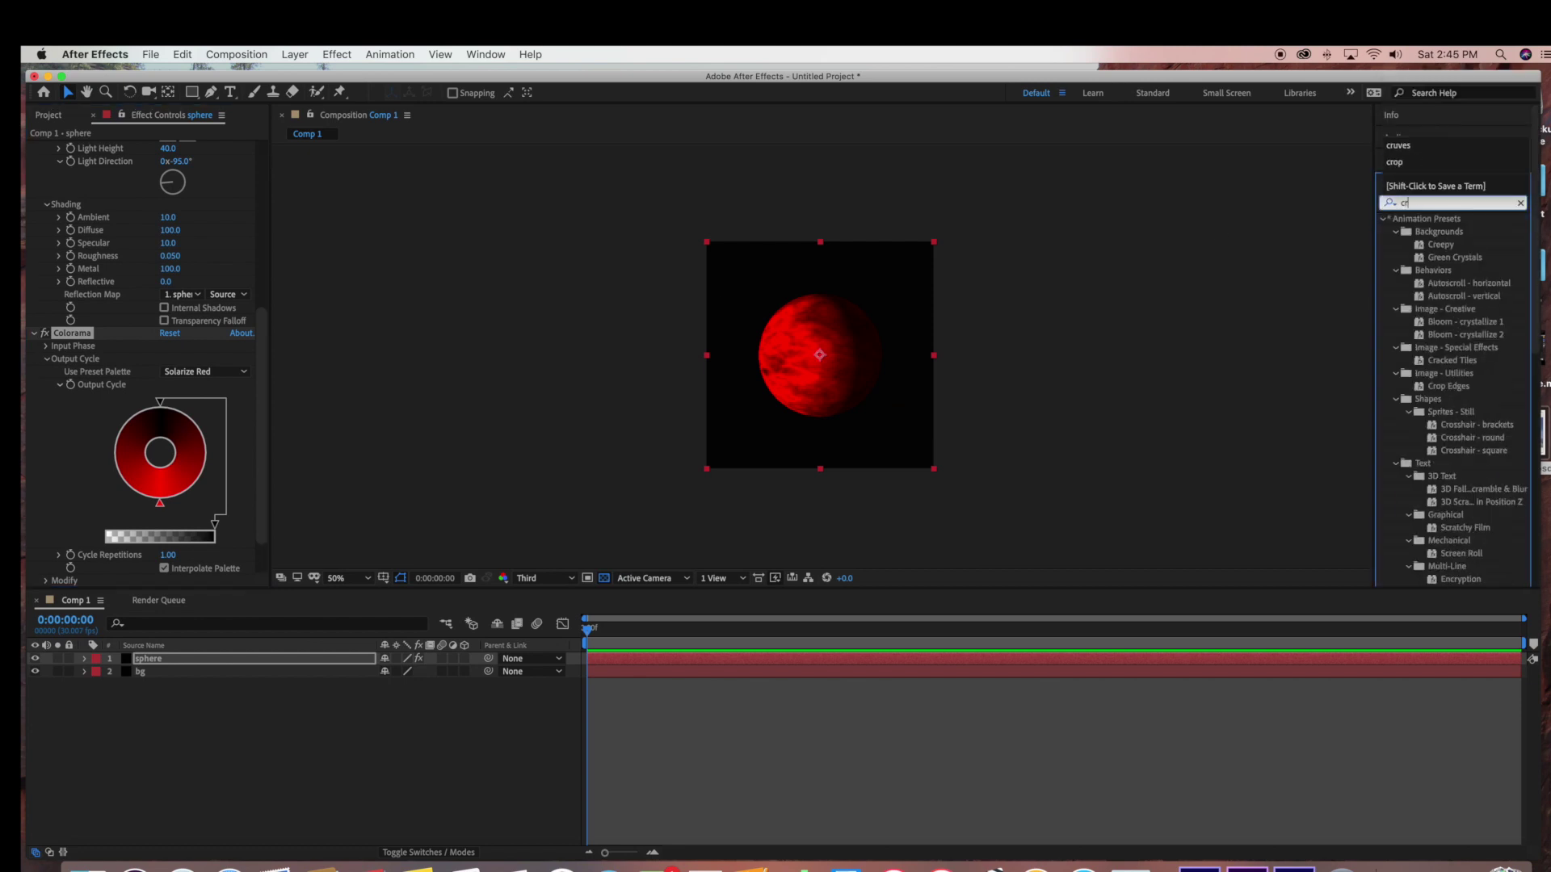
{"action": "key", "text": "BackSpace"}
{"action": "type", "text": "urves"}
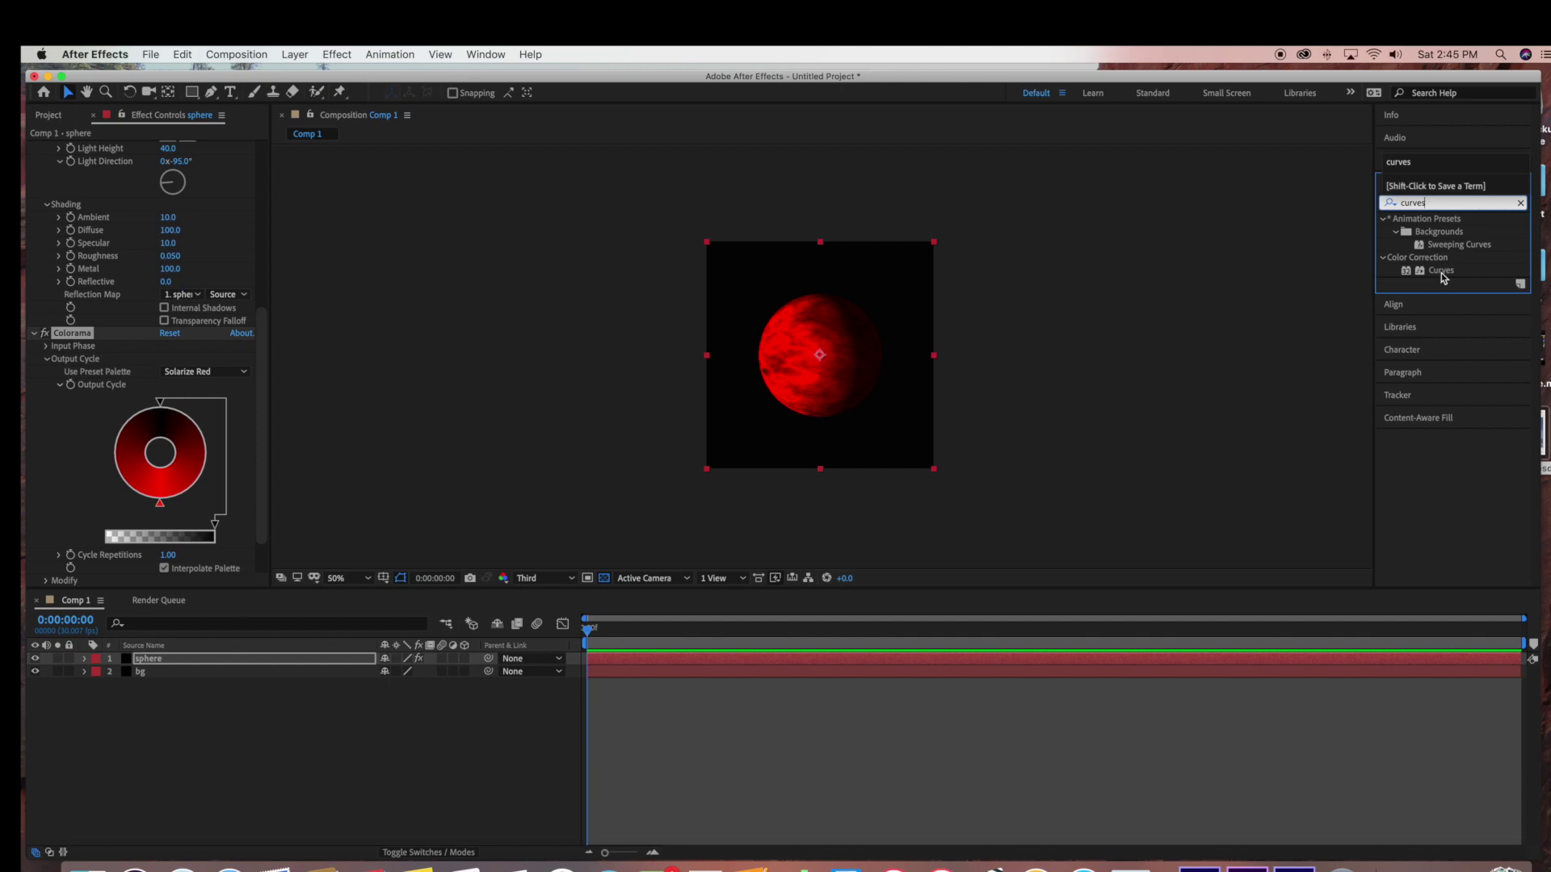
{"action": "left_click_drag", "start_coordinate": [1444, 277], "coordinate": [202, 664]}
{"action": "mouse_move", "coordinate": [152, 443]}
{"action": "left_mouse_down"}
{"action": "mouse_move", "coordinate": [157, 460]}
{"action": "mouse_move", "coordinate": [143, 447]}
{"action": "left_mouse_up"}
{"action": "key", "text": "alt+4"}
{"action": "left_click", "coordinate": [328, 719]}
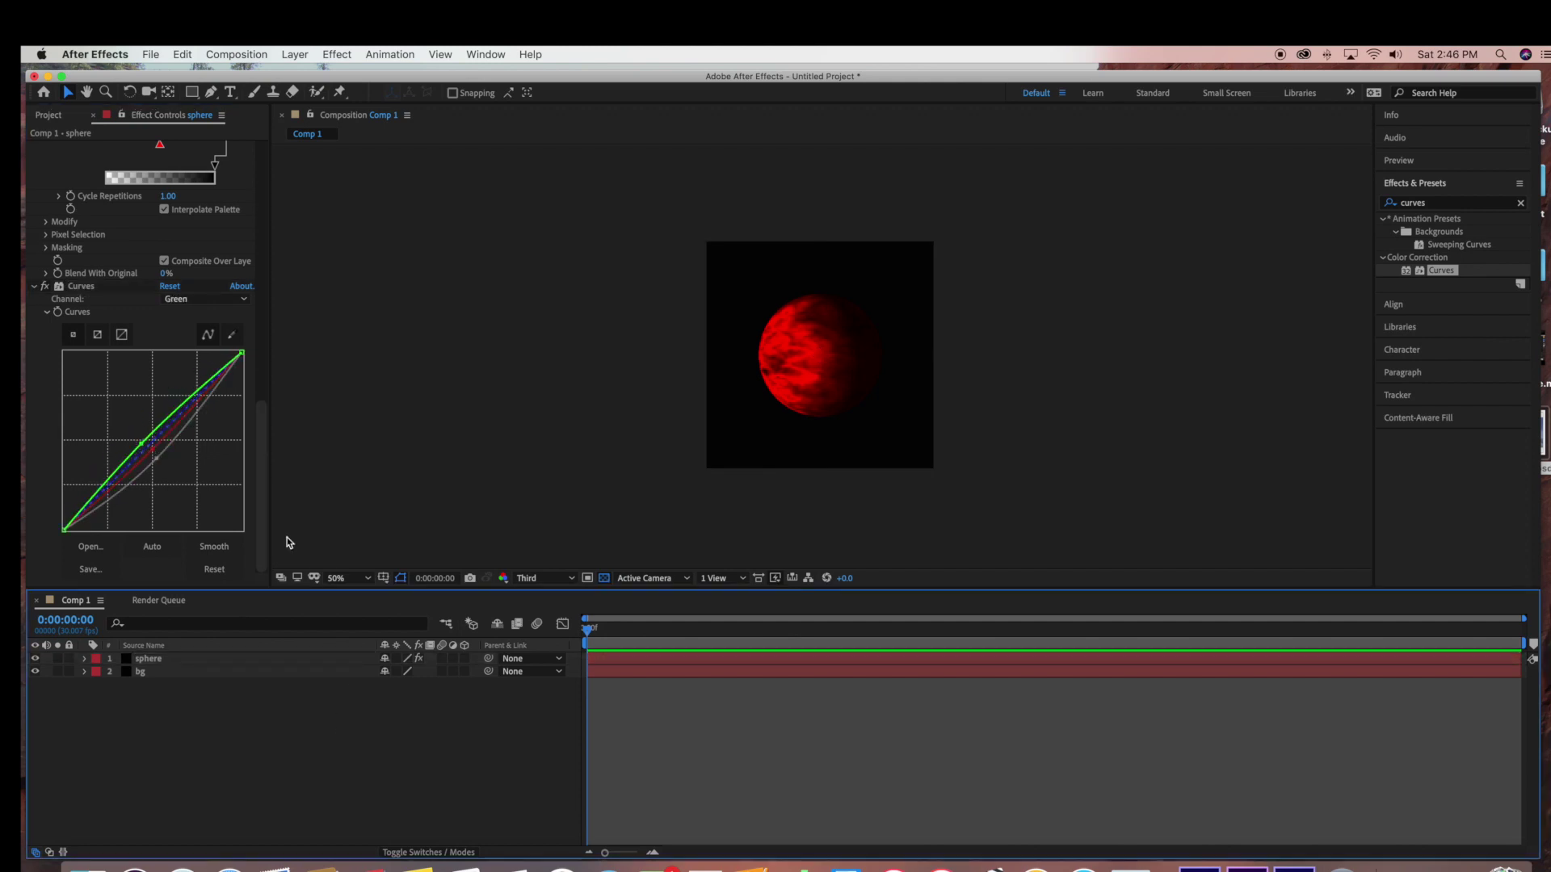
{"action": "left_click", "coordinate": [255, 684]}
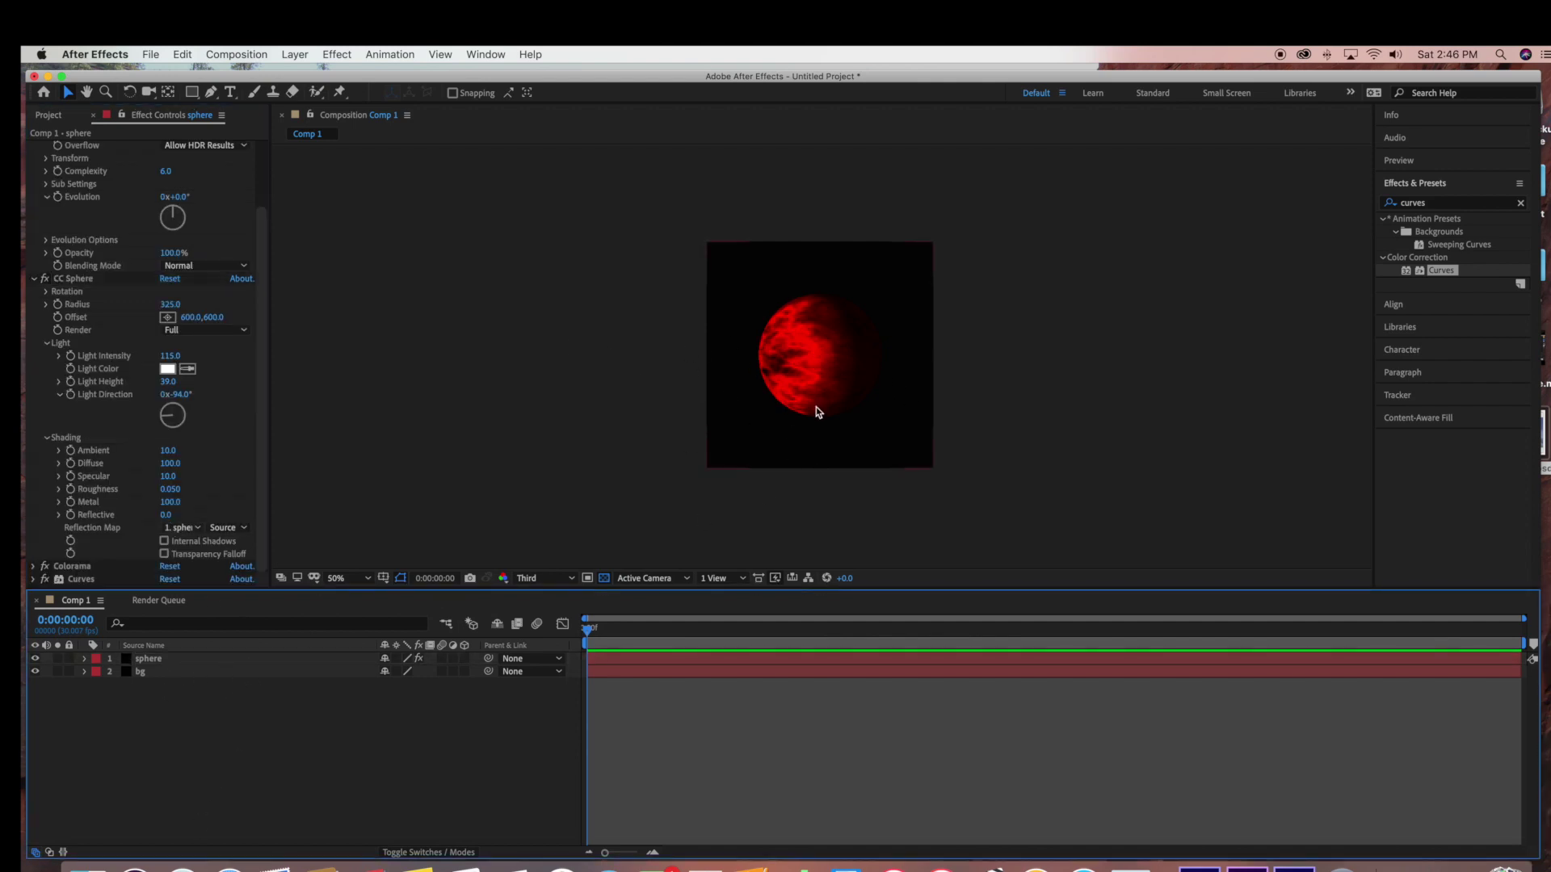
- Delete the bg layer for transparency, then preview at Full resolution and 100% zoom
{"action": "left_click", "coordinate": [160, 674]}
{"action": "key", "text": "Delete"}
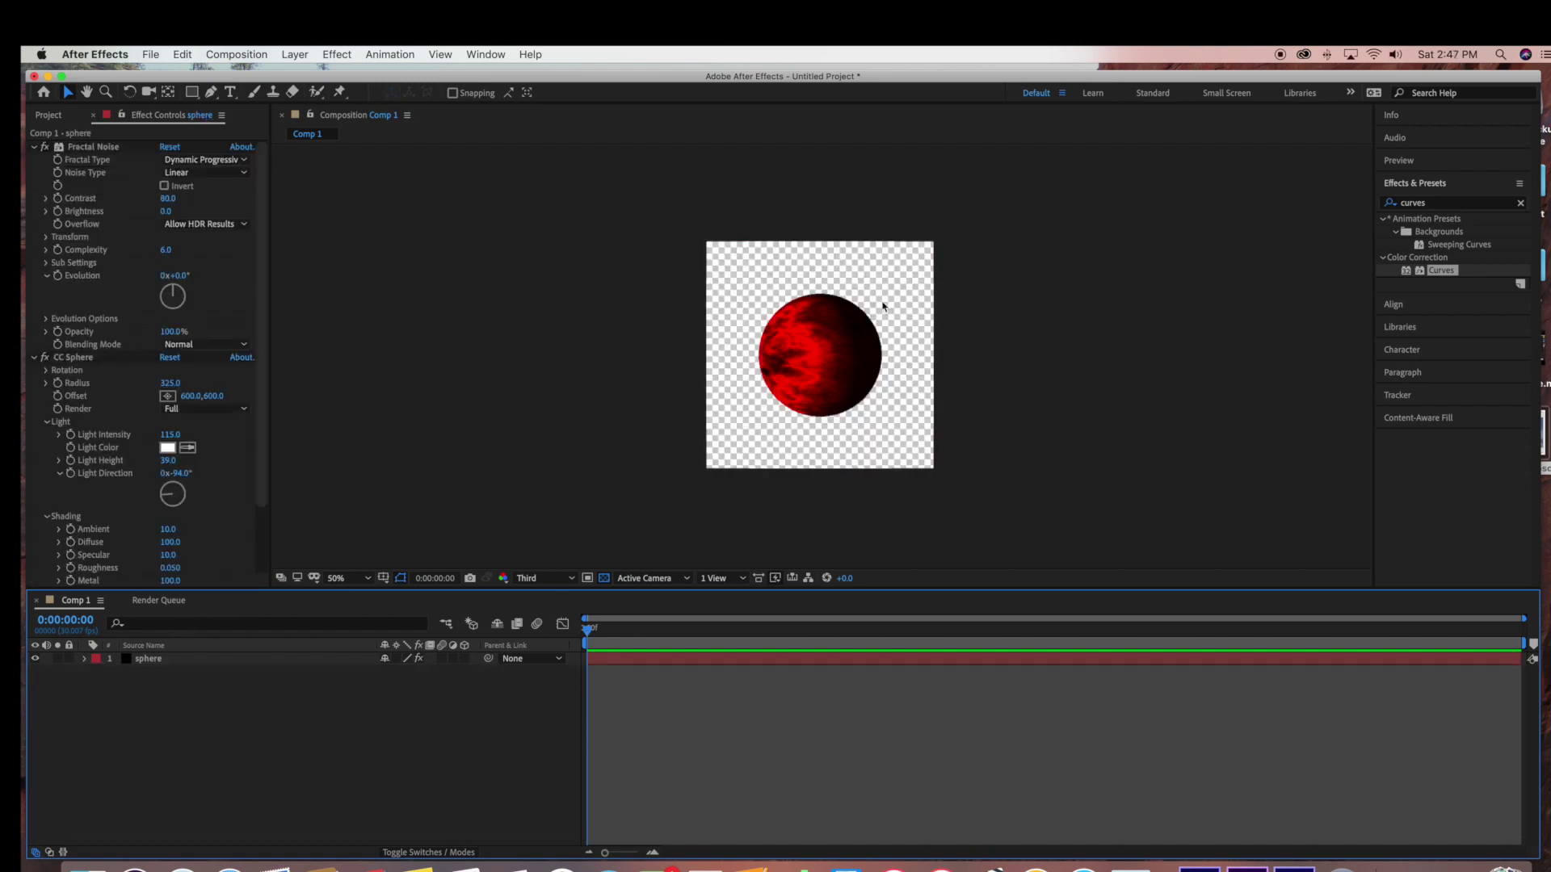
{"action": "left_click", "coordinate": [571, 580]}
{"action": "left_click", "coordinate": [546, 613]}
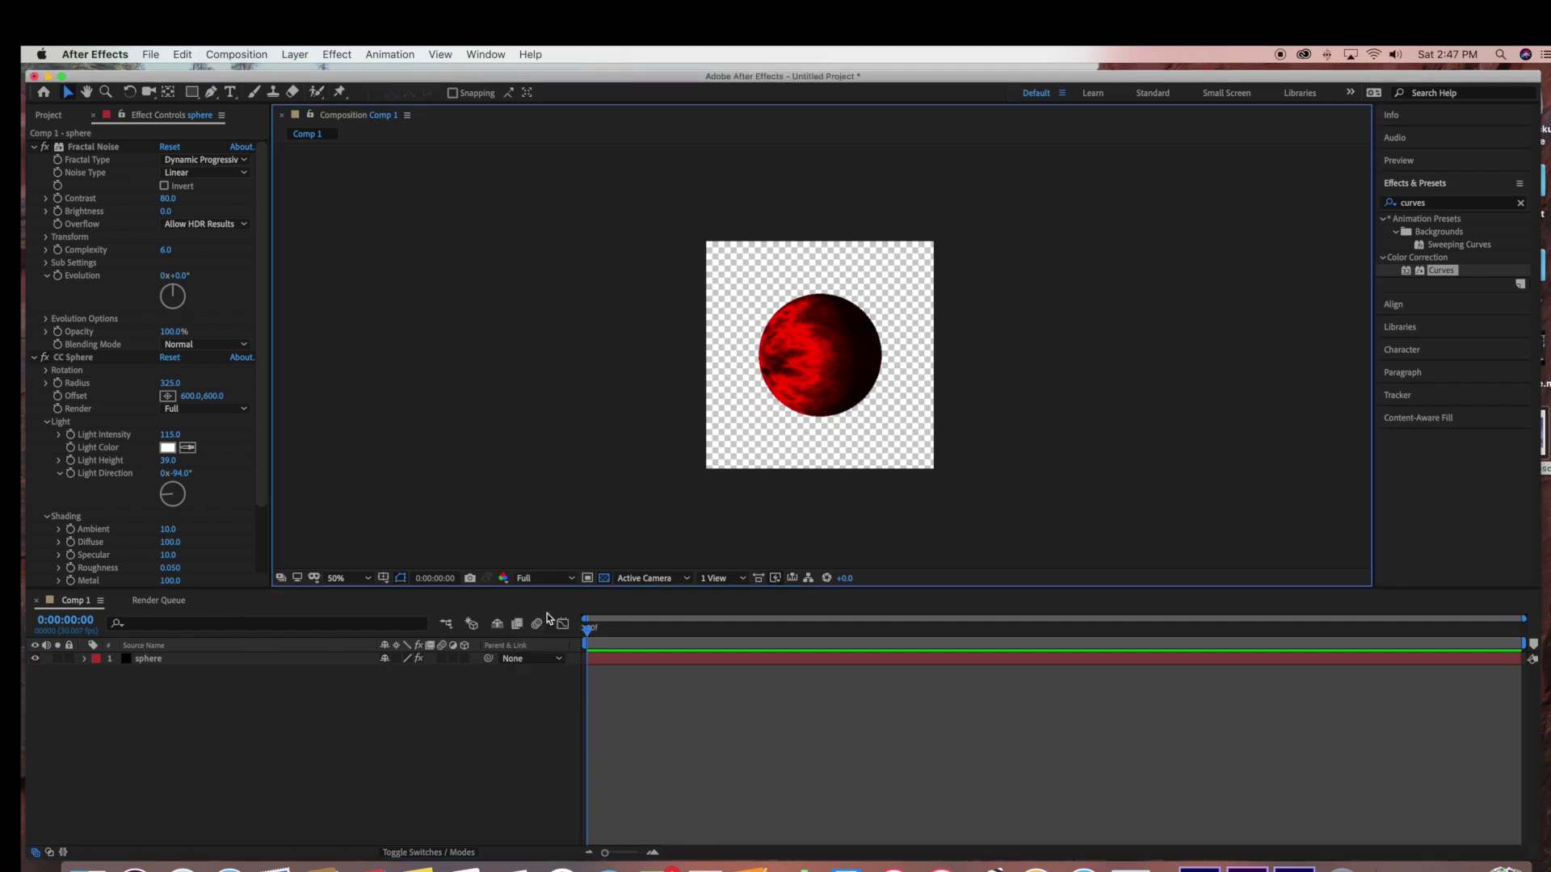
{"action": "key", "text": "period"}
{"action": "key", "text": "period"}
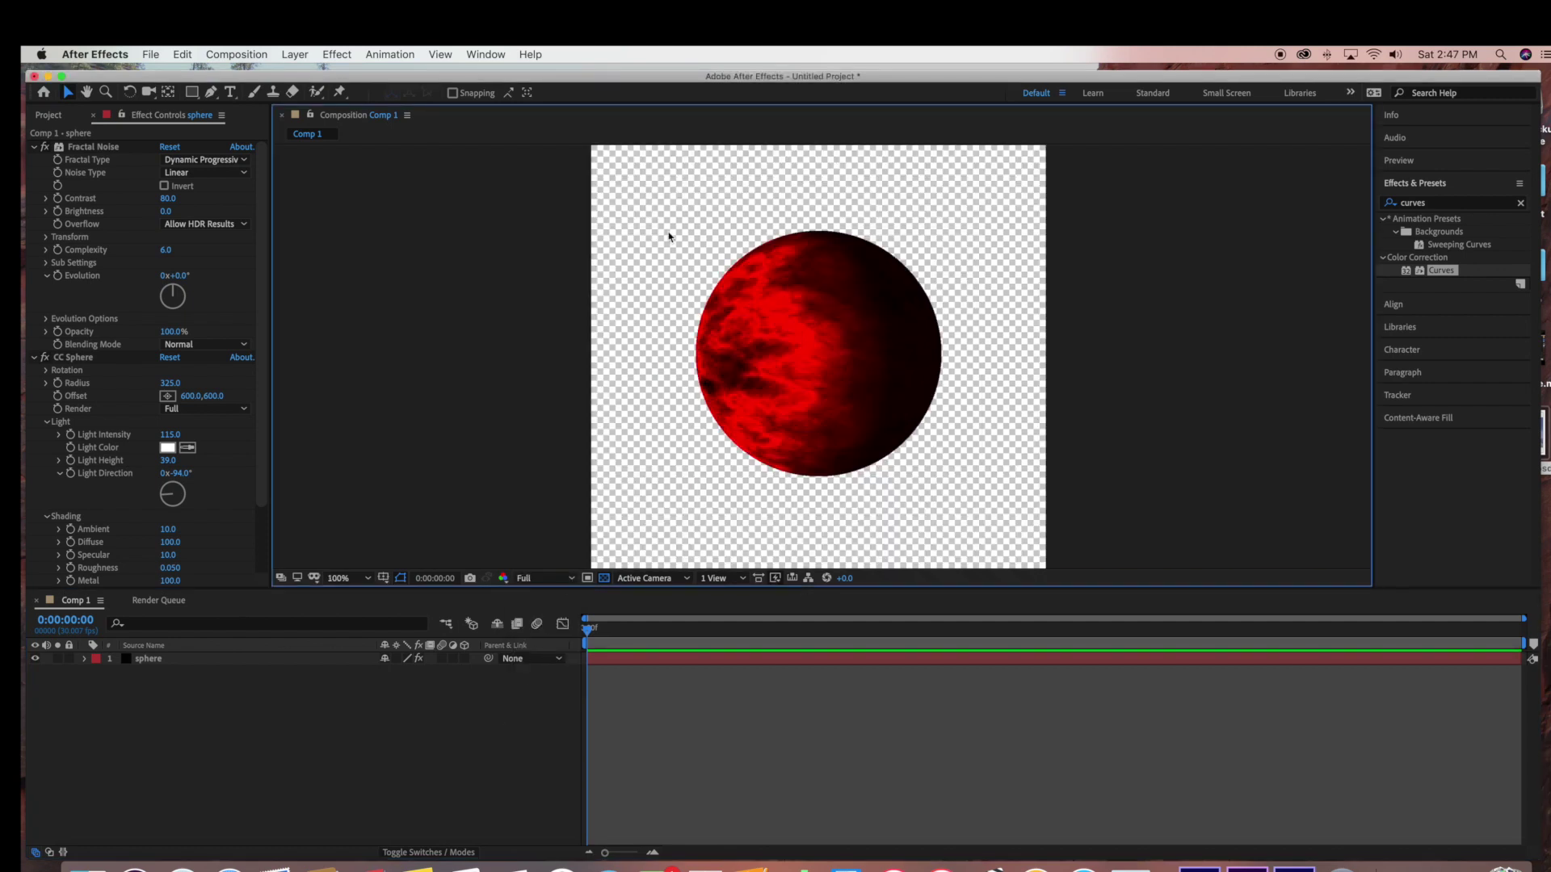
{"action": "key", "text": "period"}
{"action": "key", "text": "comma"}
{"action": "left_click", "coordinate": [244, 162]}
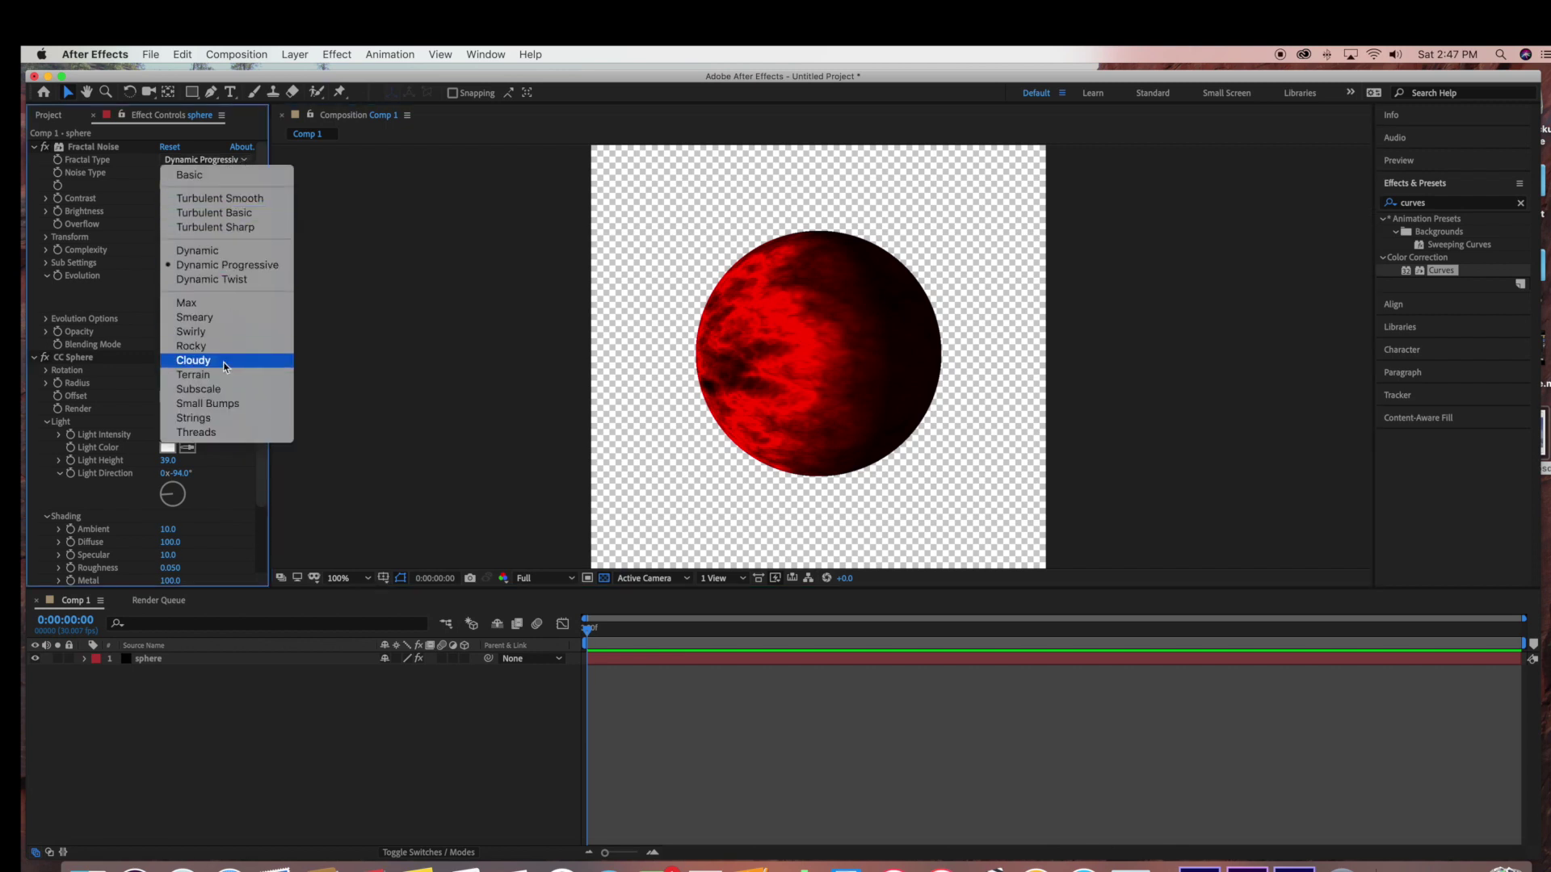
- Try Max, Smeary and Threads fractal types, settling on Dynamic Twist
{"action": "left_click", "coordinate": [216, 304]}
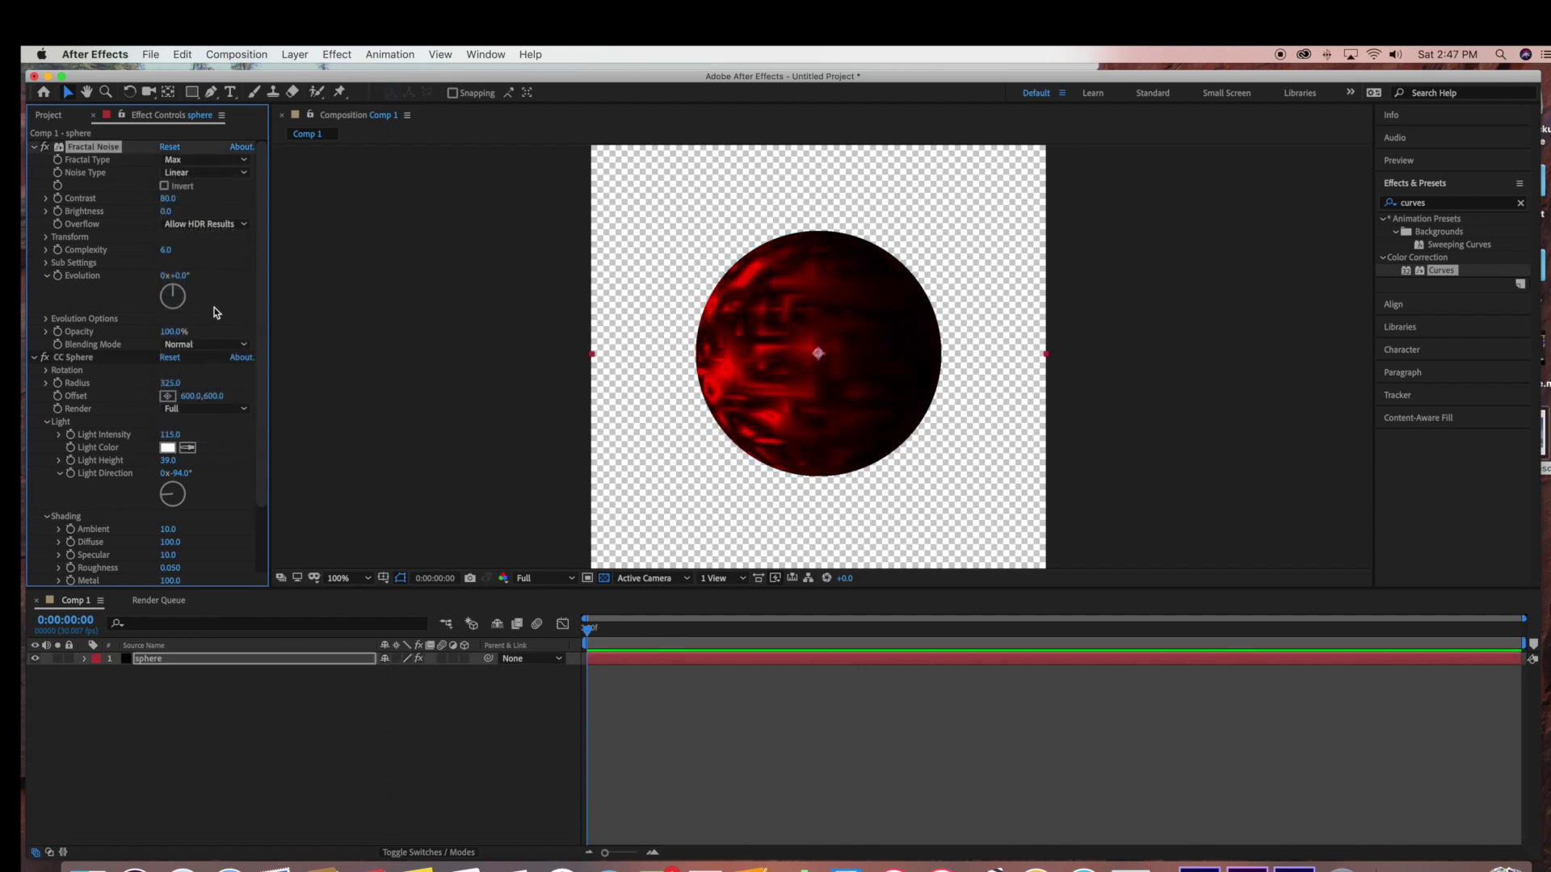
{"action": "left_click", "coordinate": [229, 163]}
{"action": "left_click", "coordinate": [194, 317]}
{"action": "left_click", "coordinate": [218, 160]}
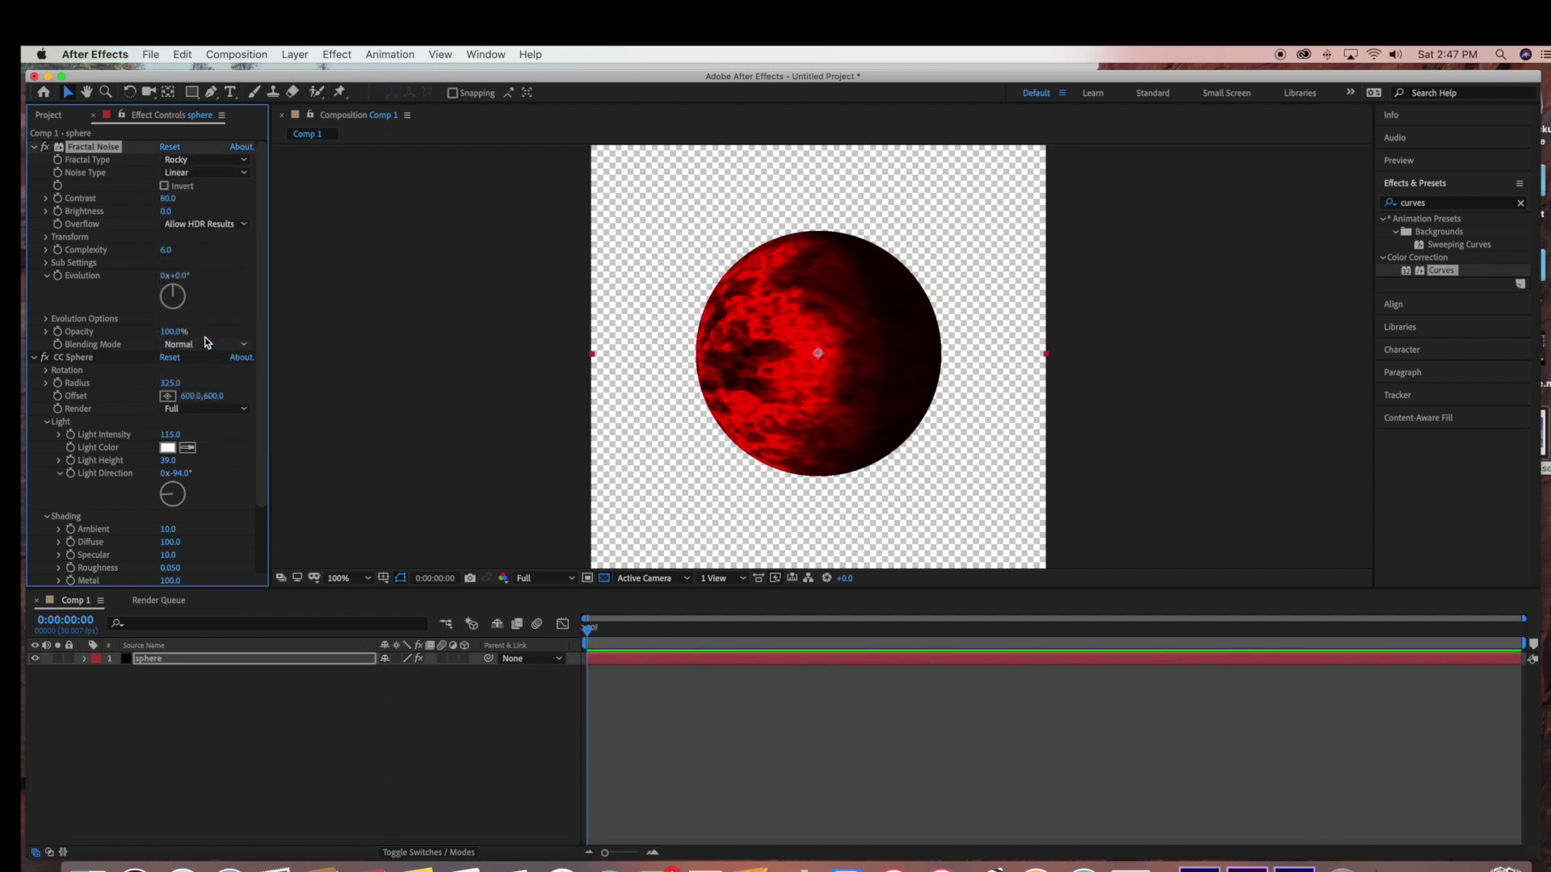
{"action": "left_click", "coordinate": [202, 160]}
{"action": "left_click", "coordinate": [206, 404]}
{"action": "left_click", "coordinate": [202, 159]}
{"action": "left_click", "coordinate": [209, 429]}
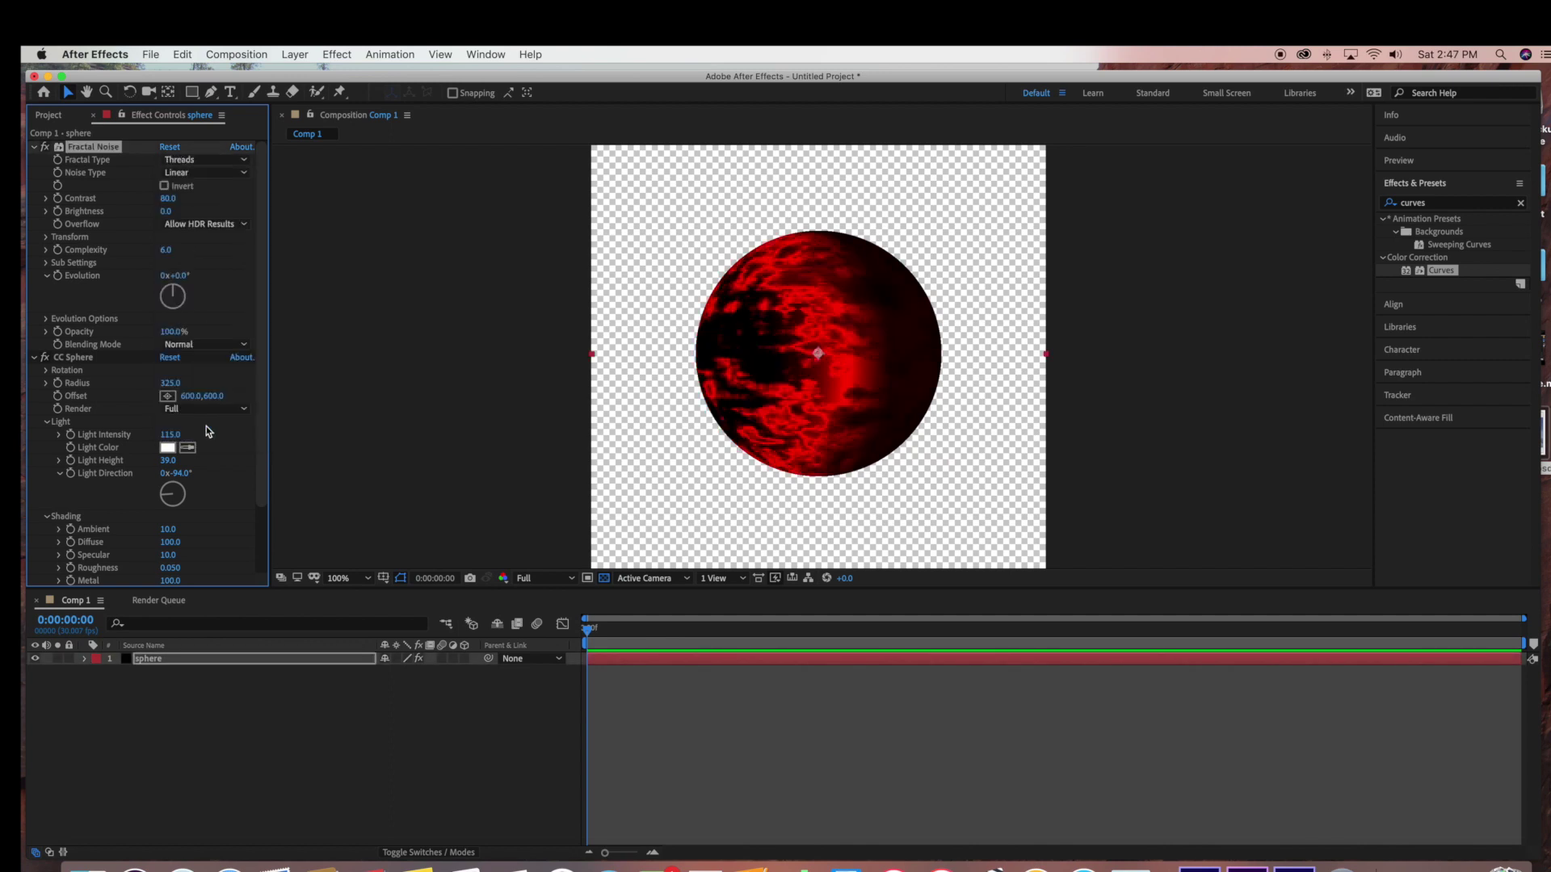
{"action": "left_click", "coordinate": [202, 159]}
{"action": "left_click", "coordinate": [211, 279]}
- Check the Noise Type list without changing it, then deselect the sphere layer
{"action": "scroll", "coordinate": [162, 323], "scroll_direction": "down", "scroll_amount": 1}
{"action": "left_click", "coordinate": [230, 161]}
{"action": "left_click", "coordinate": [234, 152]}
{"action": "left_click", "coordinate": [234, 152]}
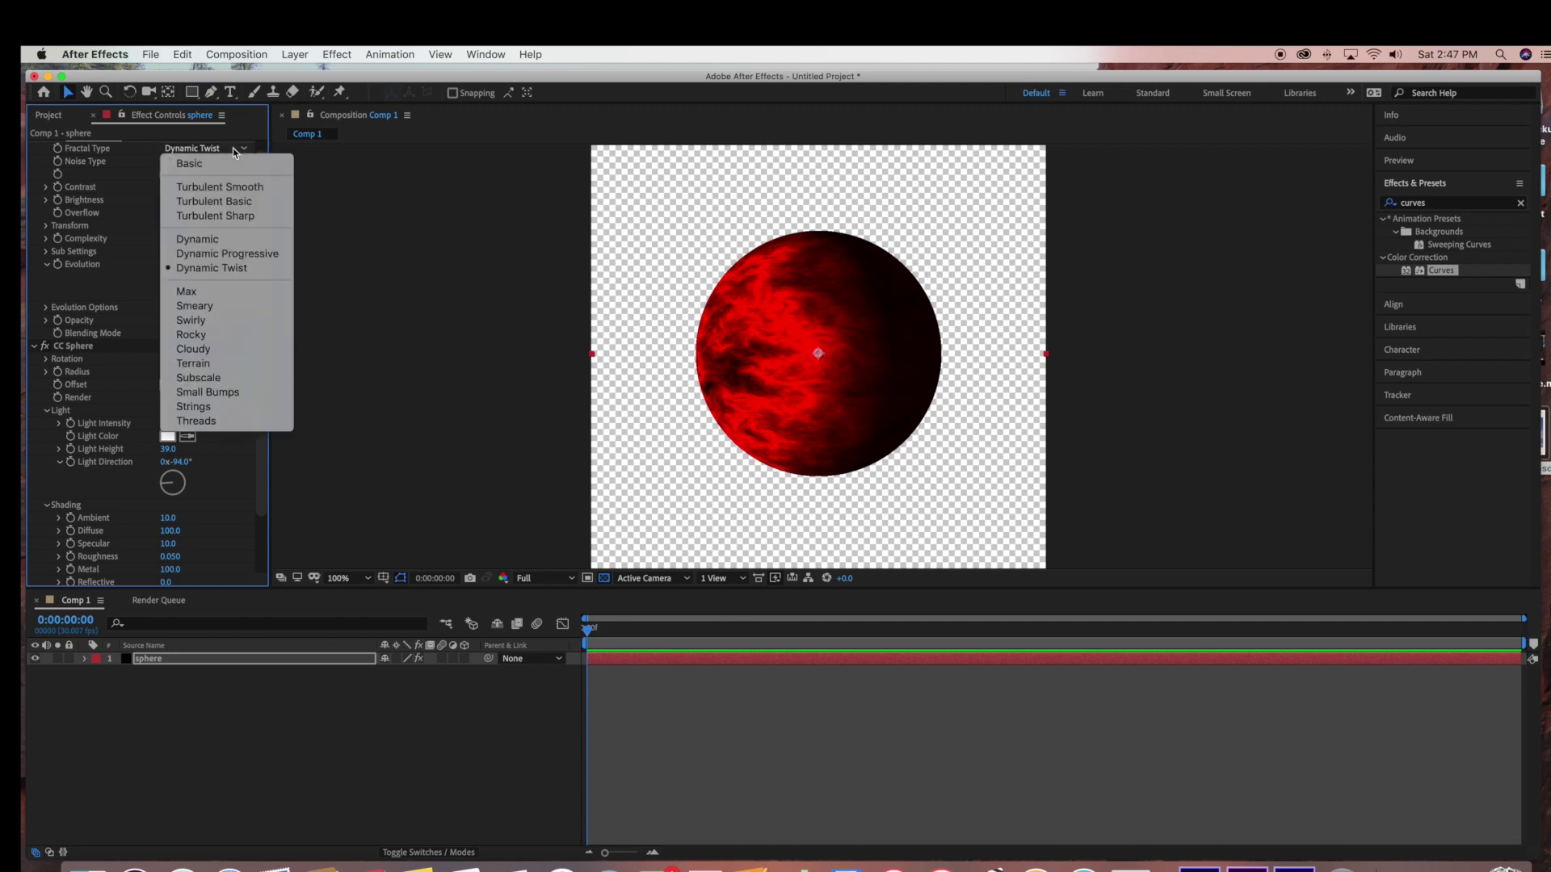
{"action": "left_click", "coordinate": [234, 152]}
{"action": "scroll", "coordinate": [234, 157], "scroll_direction": "up", "scroll_amount": 1}
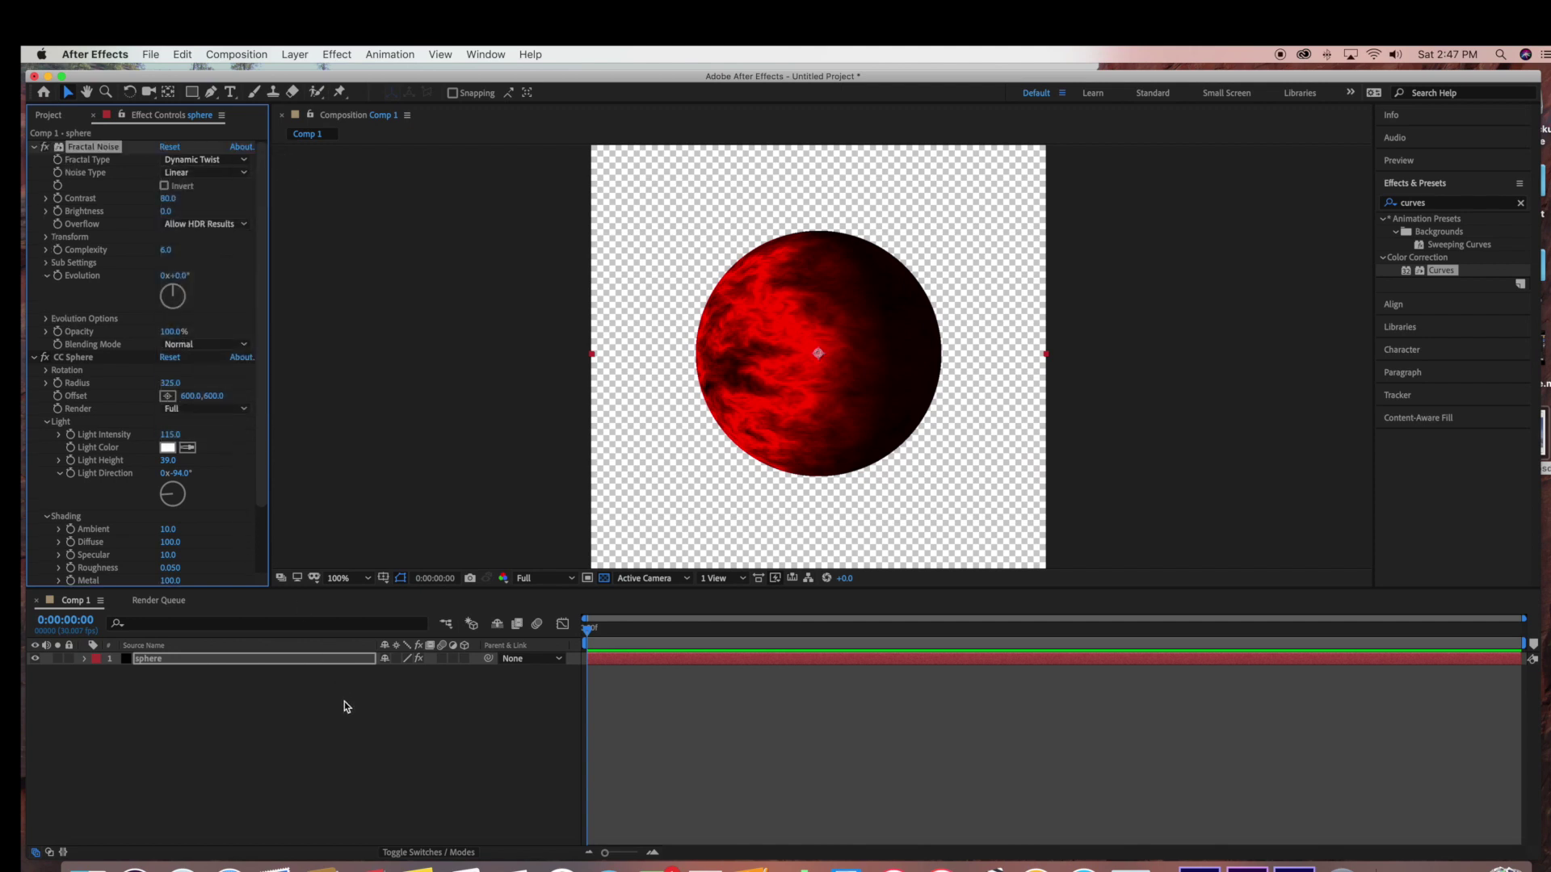
{"action": "left_click", "coordinate": [345, 707]}
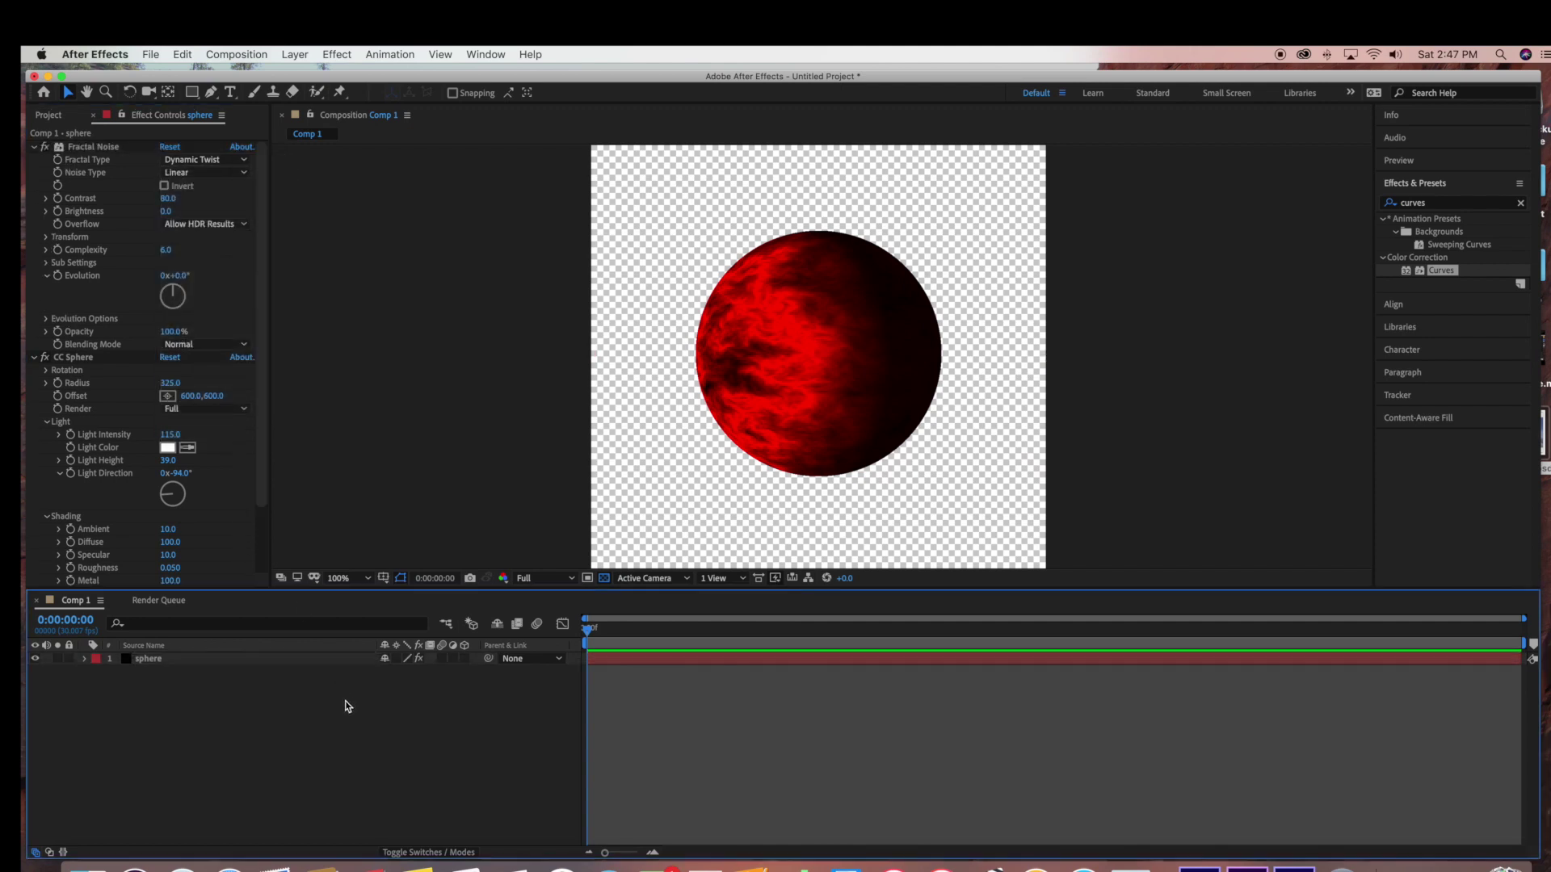
- Add Comp 1 to the Adobe Media Encoder queue from the Export menu
{"action": "left_click", "coordinate": [151, 56]}
{"action": "mouse_move", "coordinate": [190, 278]}
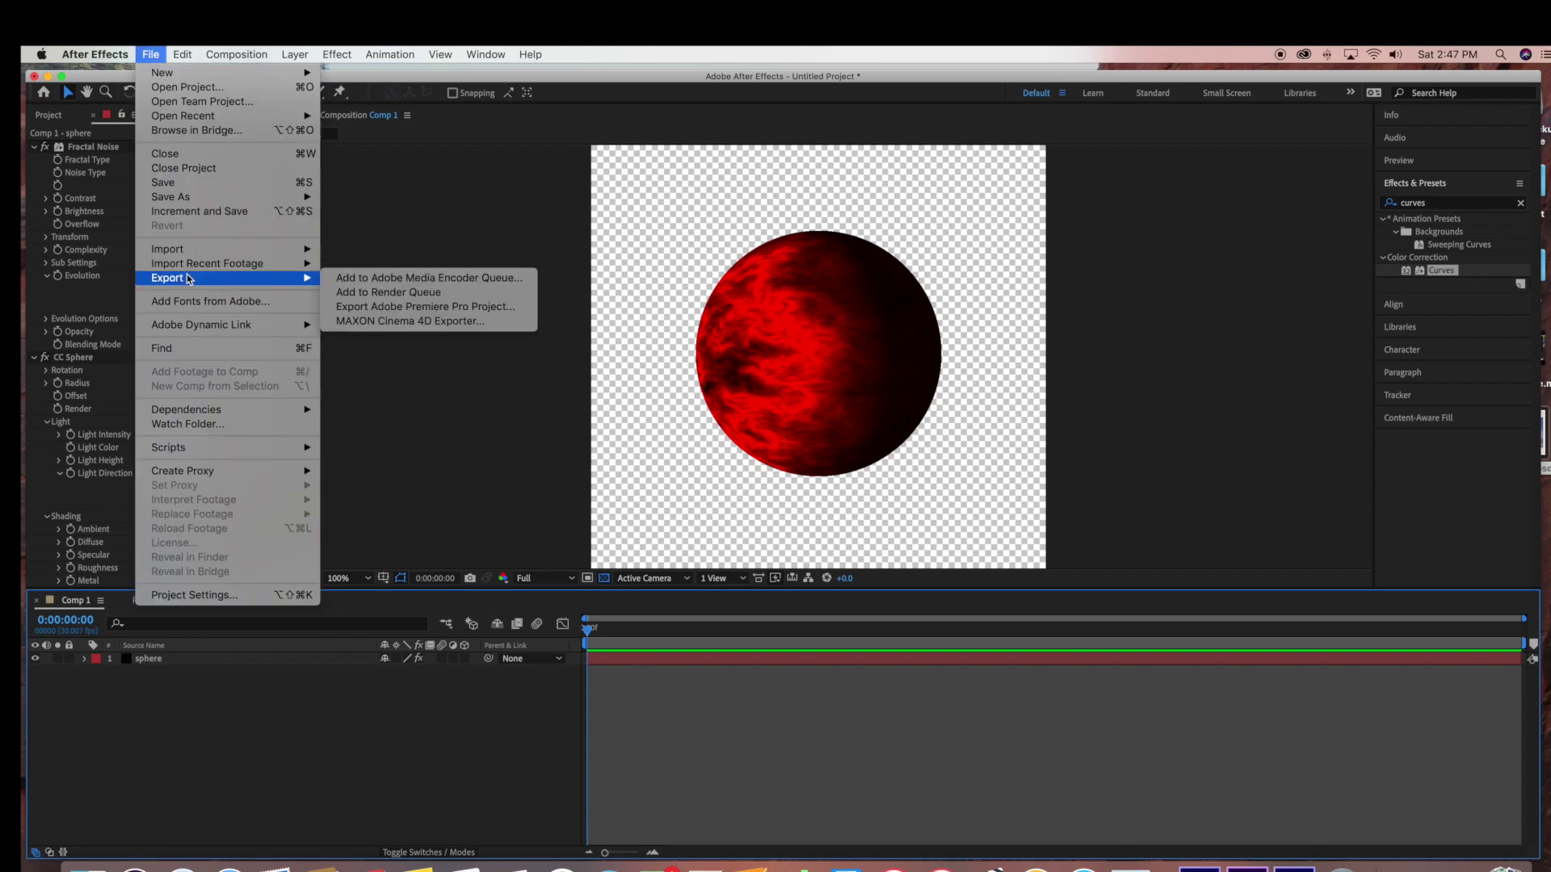
{"action": "left_click", "coordinate": [489, 279]}
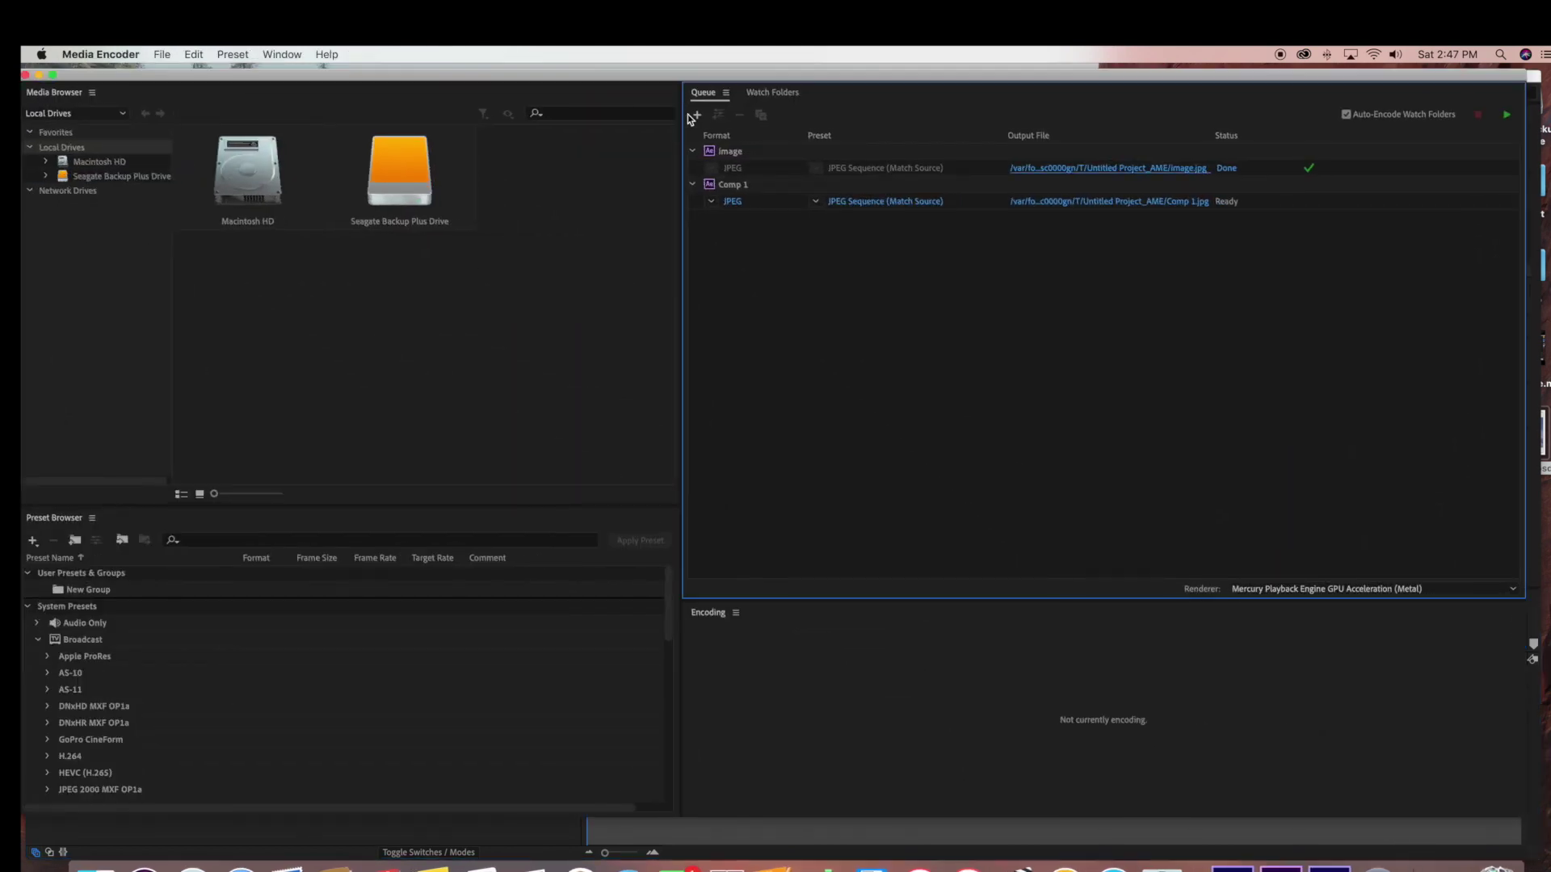
- Set Comp 1's format to PNG Sequence with Alpha and start the encoding queue
{"action": "left_click", "coordinate": [709, 202]}
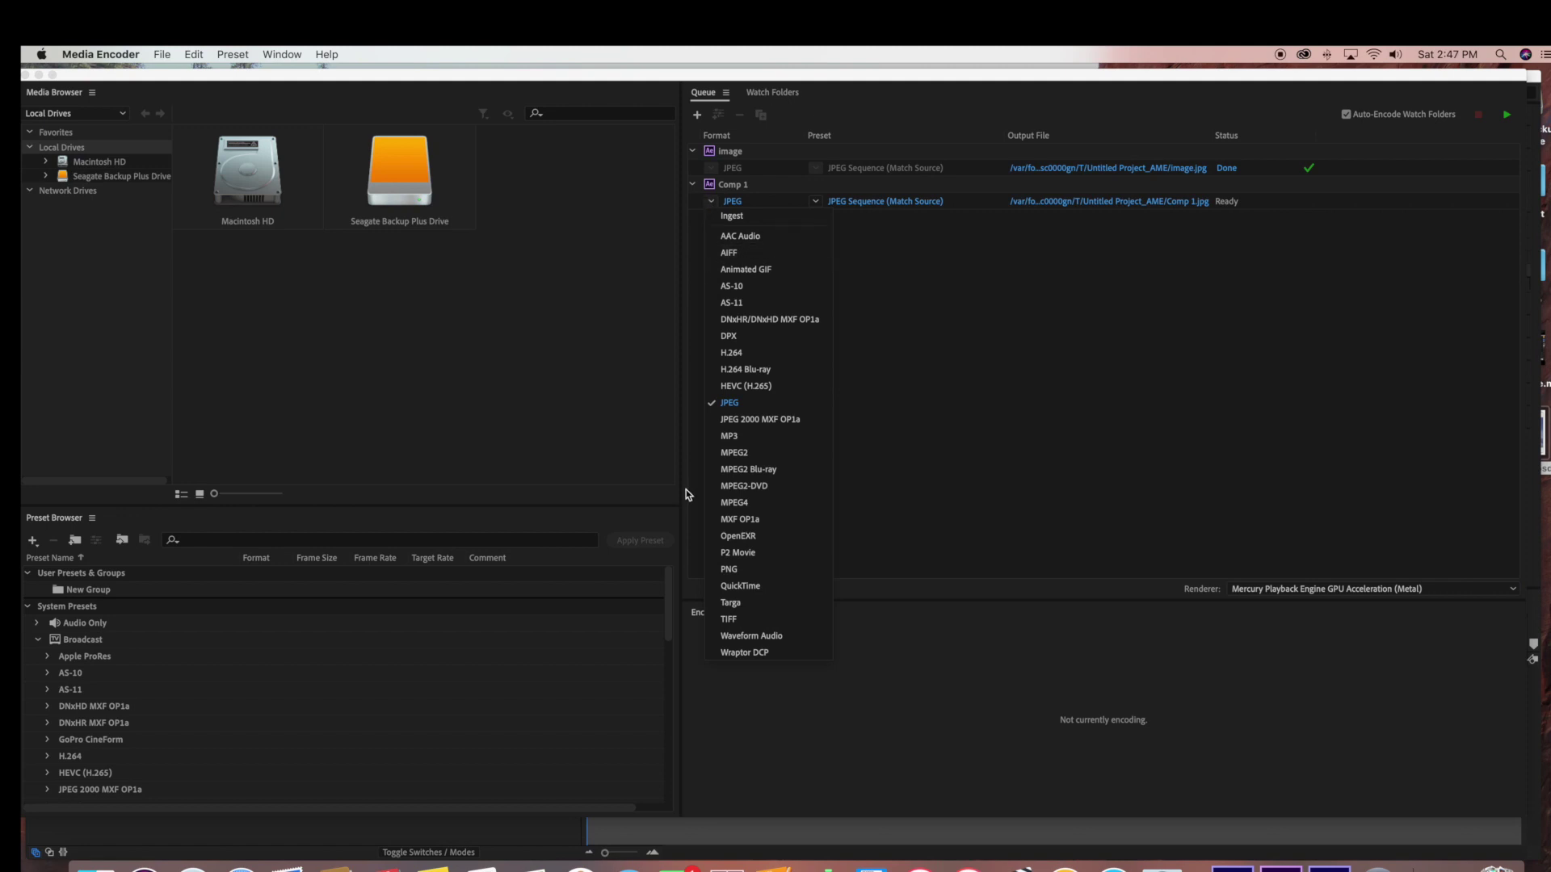
{"action": "left_click", "coordinate": [739, 570]}
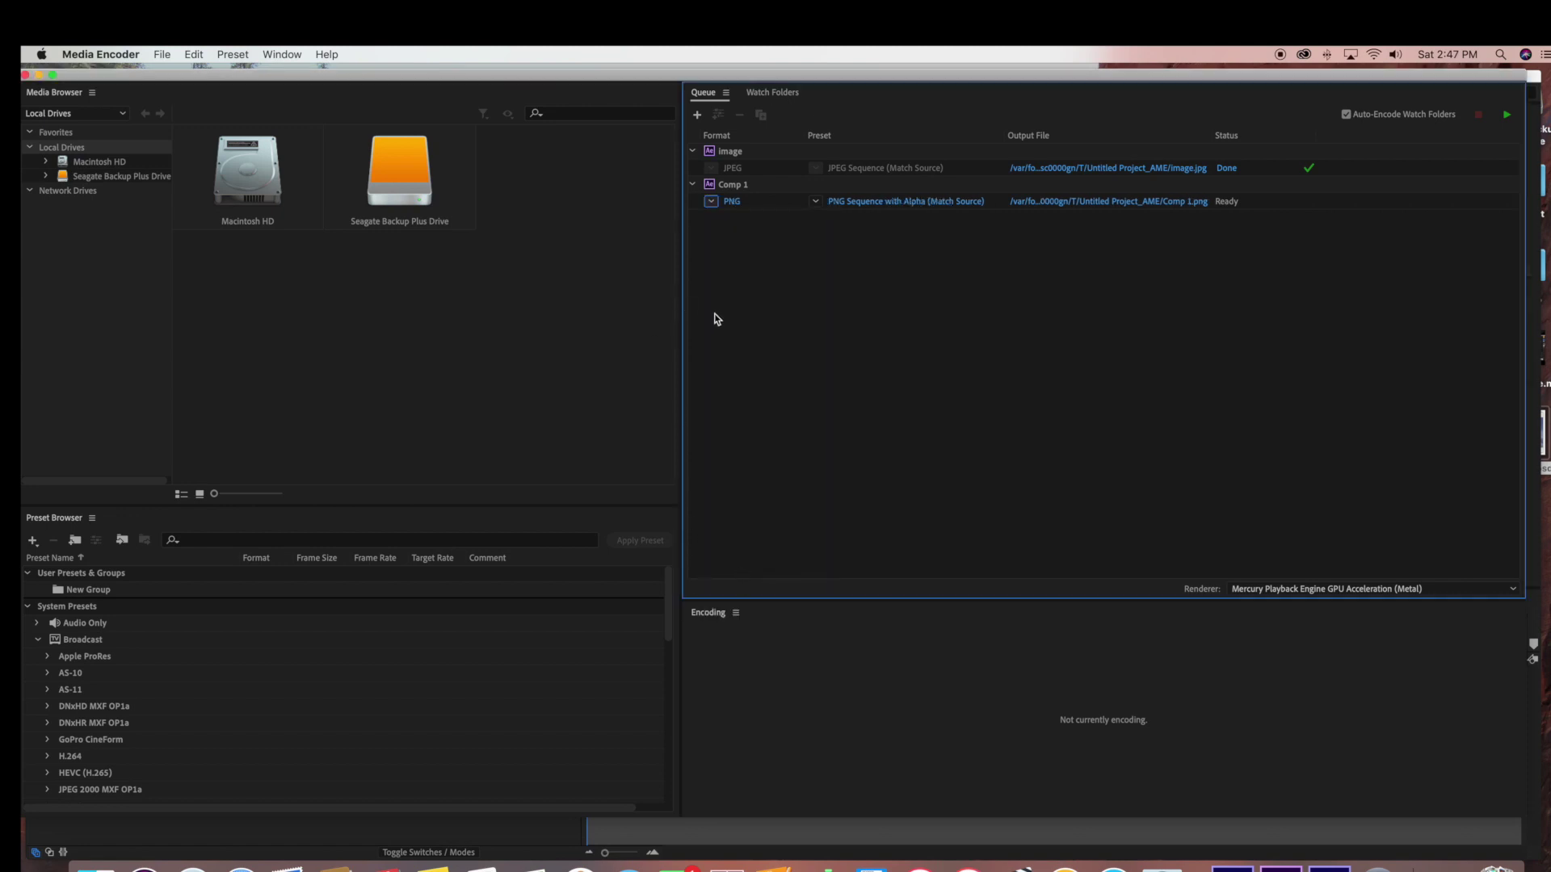
{"action": "left_click", "coordinate": [1507, 117]}
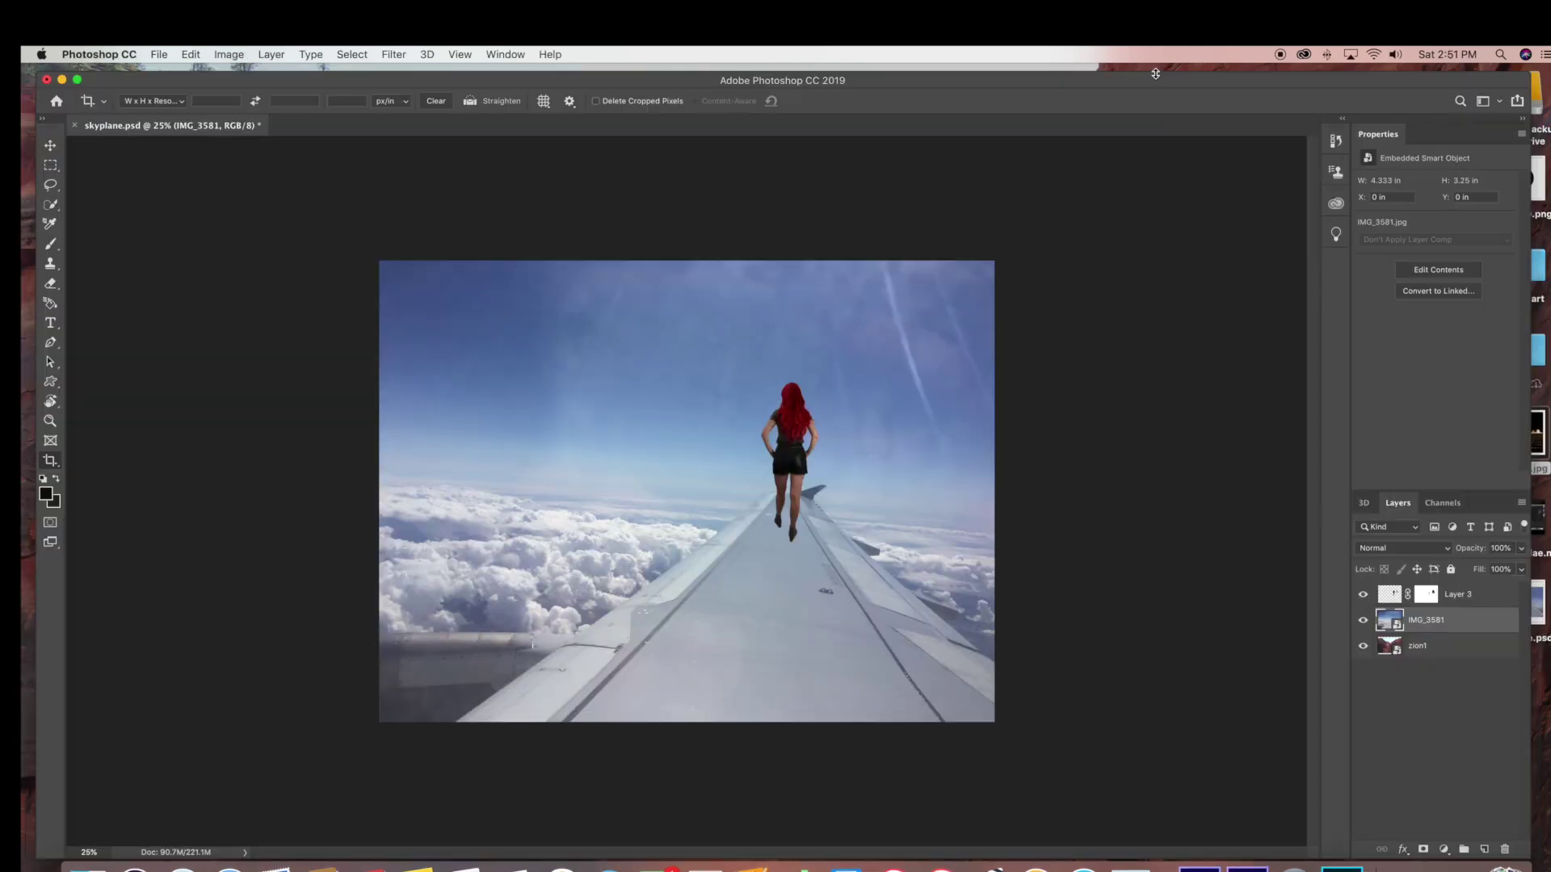
- Place Comp 10.png onto the skyplane.psd canvas, commit it, and move its layer lower in the stack
{"action": "left_click_drag", "start_coordinate": [1146, 76], "coordinate": [1074, 71]}
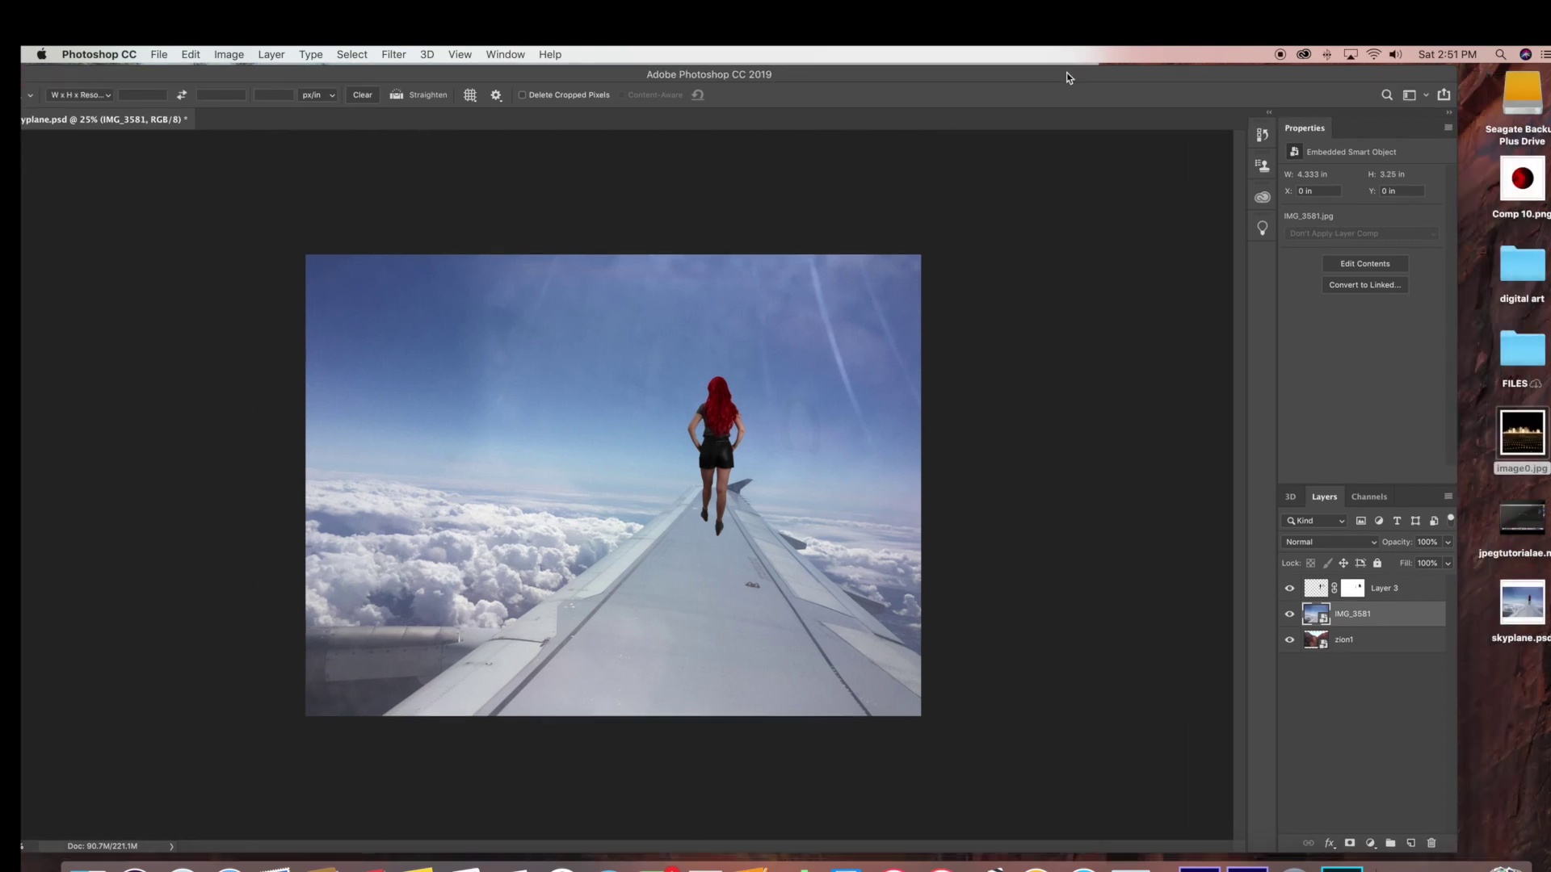
{"action": "left_click_drag", "start_coordinate": [1522, 179], "coordinate": [442, 418]}
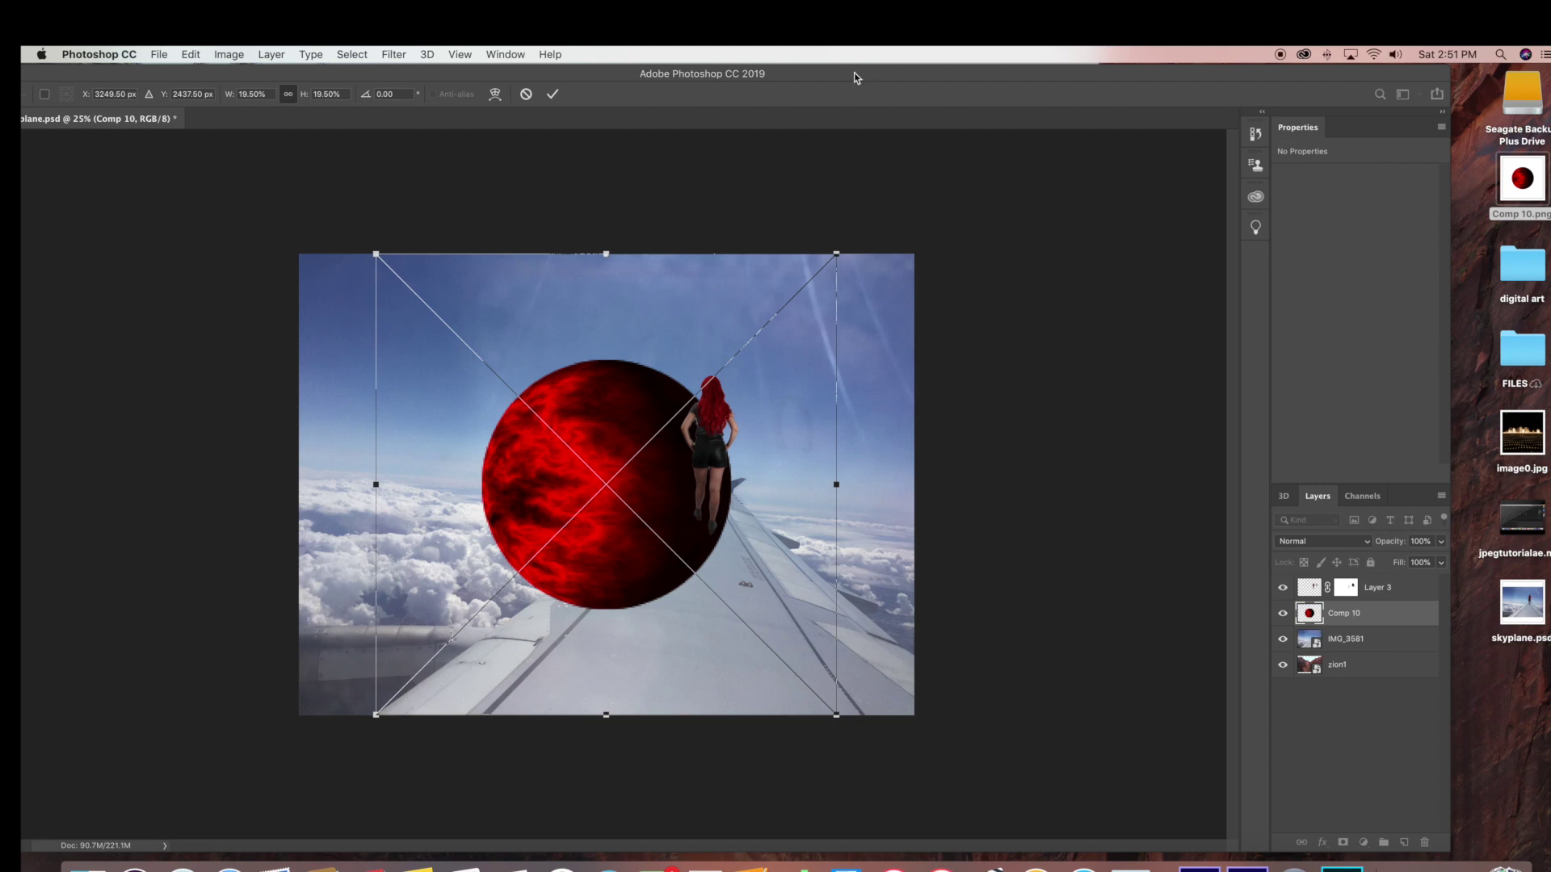
{"action": "left_click_drag", "start_coordinate": [856, 77], "coordinate": [959, 83]}
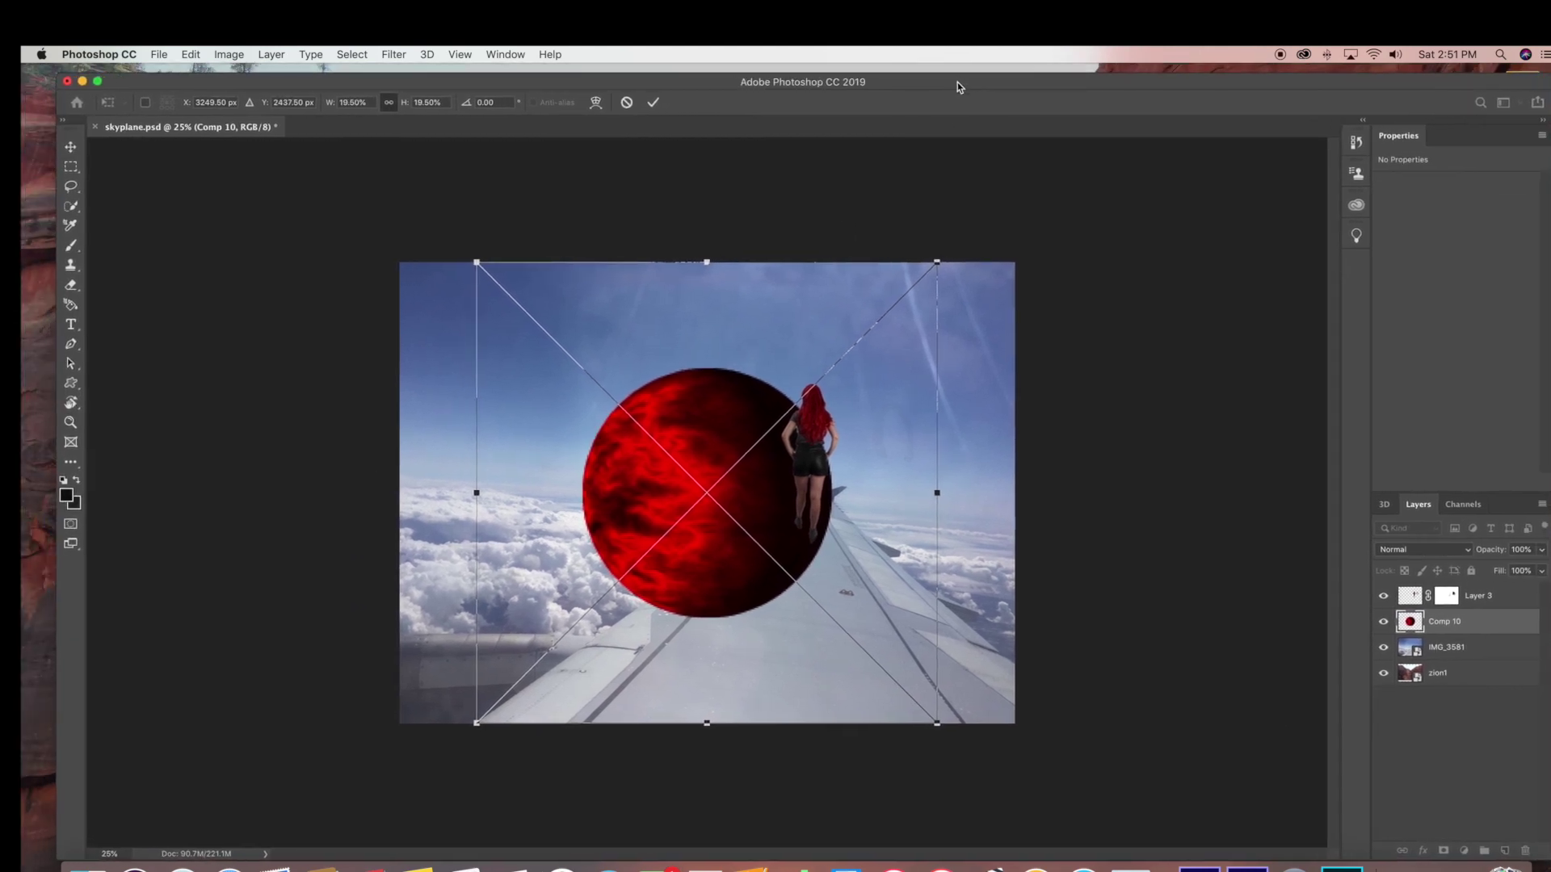
{"action": "key", "text": "c"}
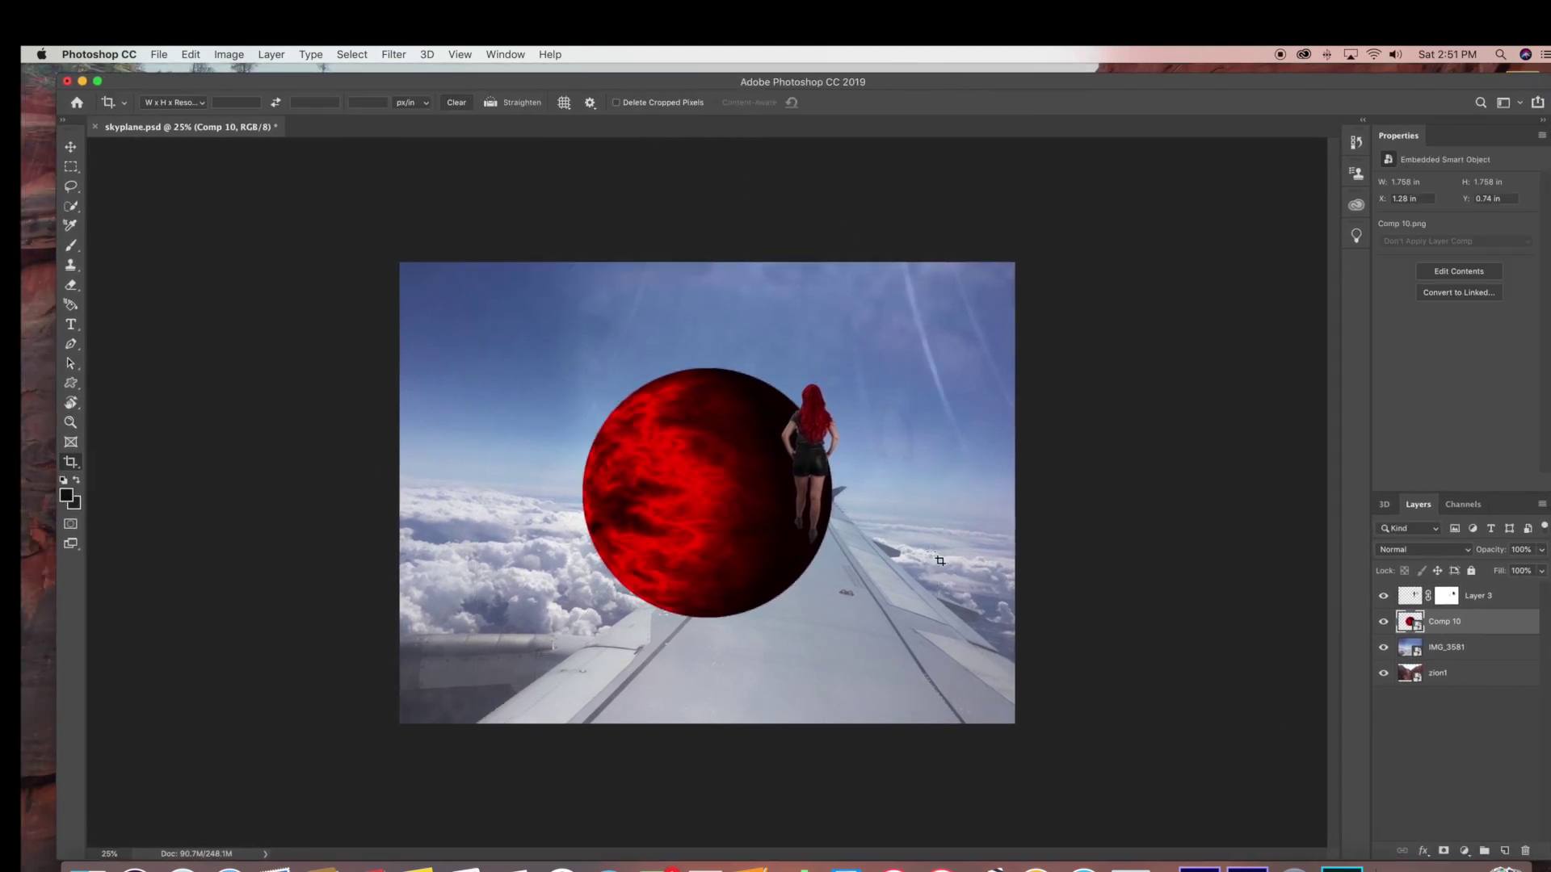
{"action": "mouse_move", "coordinate": [1506, 635]}
{"action": "left_mouse_down"}
{"action": "mouse_move", "coordinate": [1501, 663]}
{"action": "mouse_move", "coordinate": [1488, 611]}
{"action": "left_mouse_up"}
- Delete the zion1 layer and transform the Comp 10 planet down and to the left
{"action": "left_click", "coordinate": [1480, 677]}
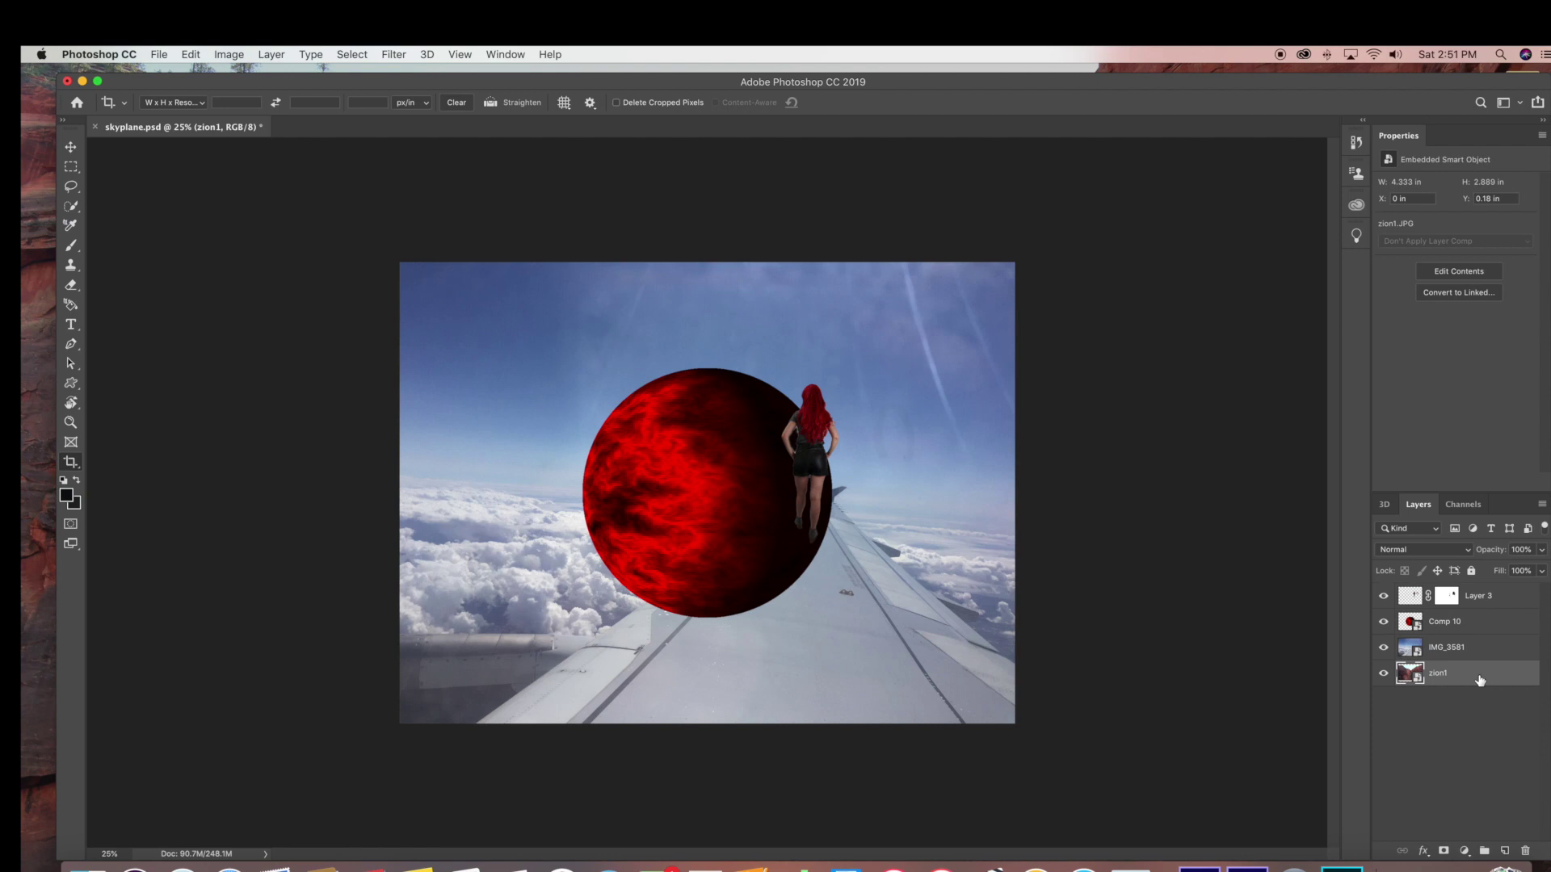
{"action": "key", "text": "Delete"}
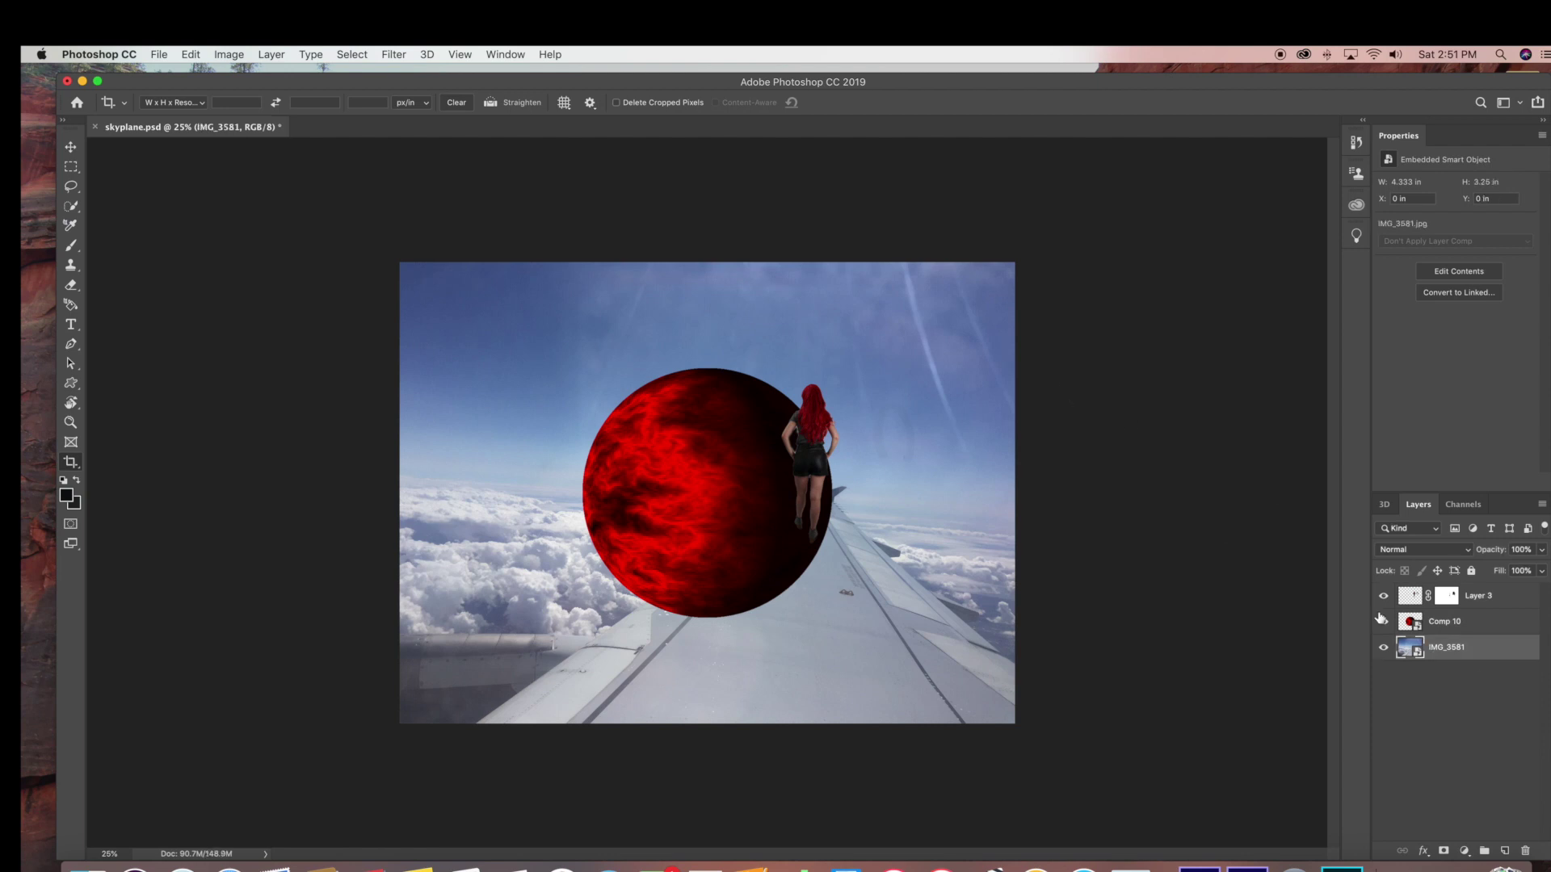
{"action": "left_click", "coordinate": [1481, 624]}
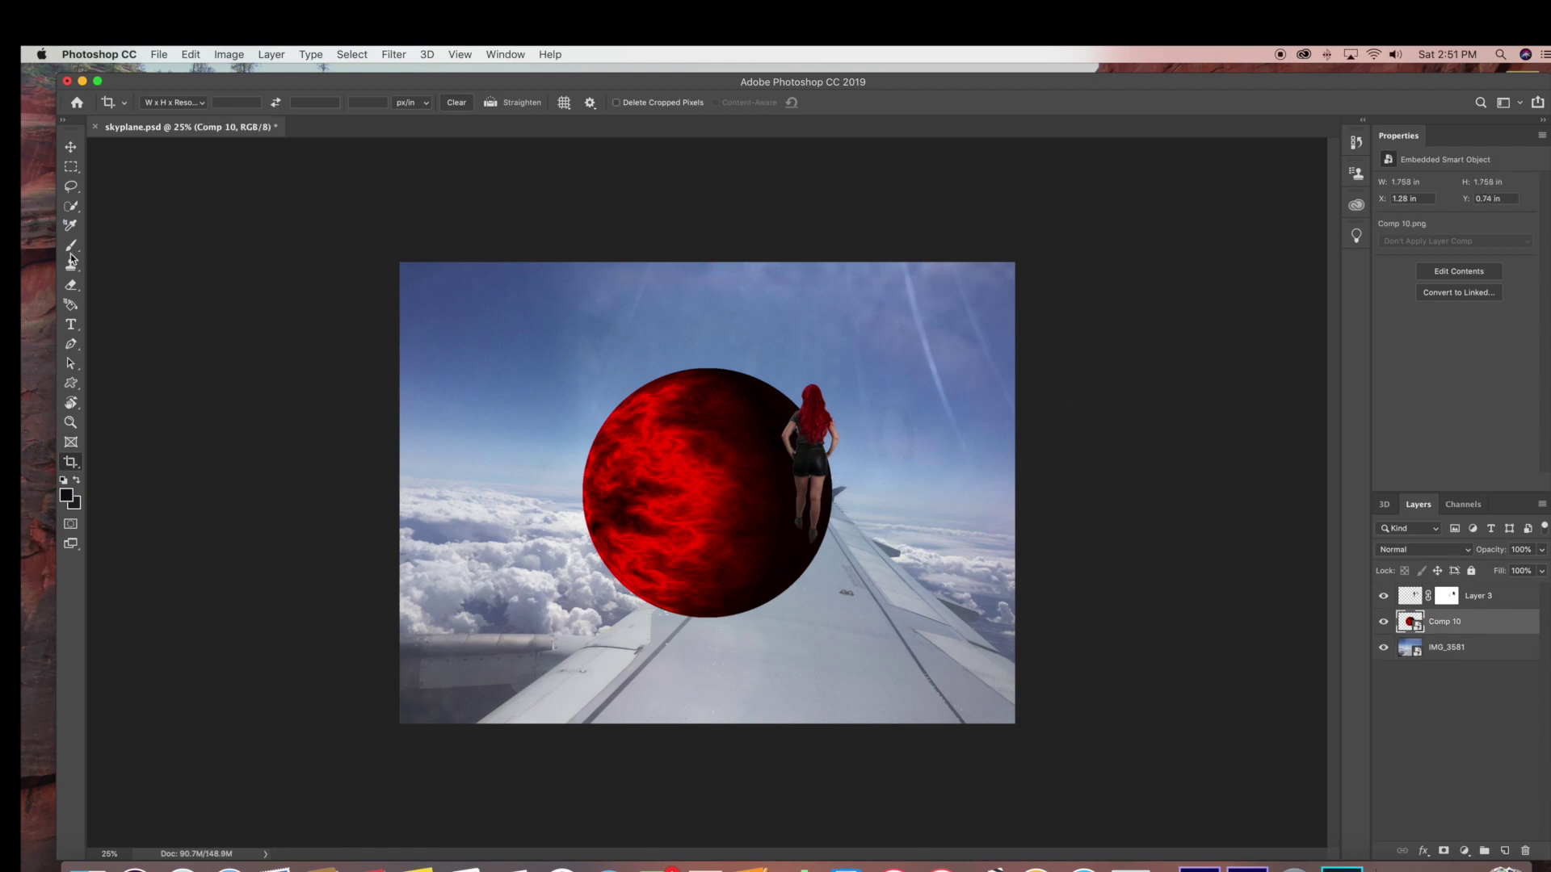
{"action": "left_click", "coordinate": [71, 146]}
{"action": "left_click", "coordinate": [828, 369]}
{"action": "left_click_drag", "start_coordinate": [725, 466], "coordinate": [649, 538]}
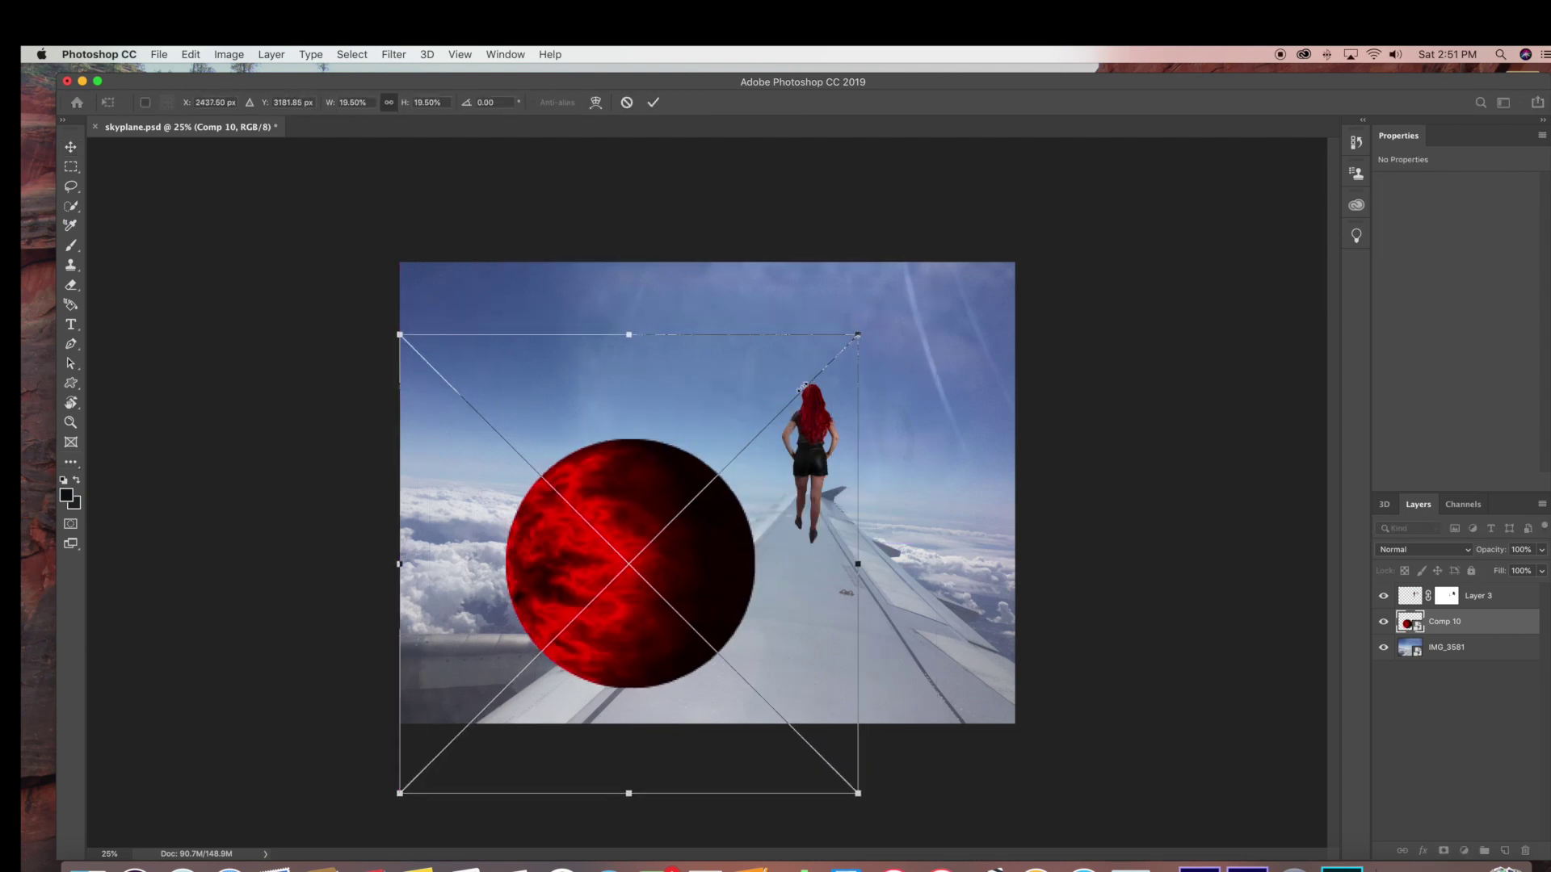